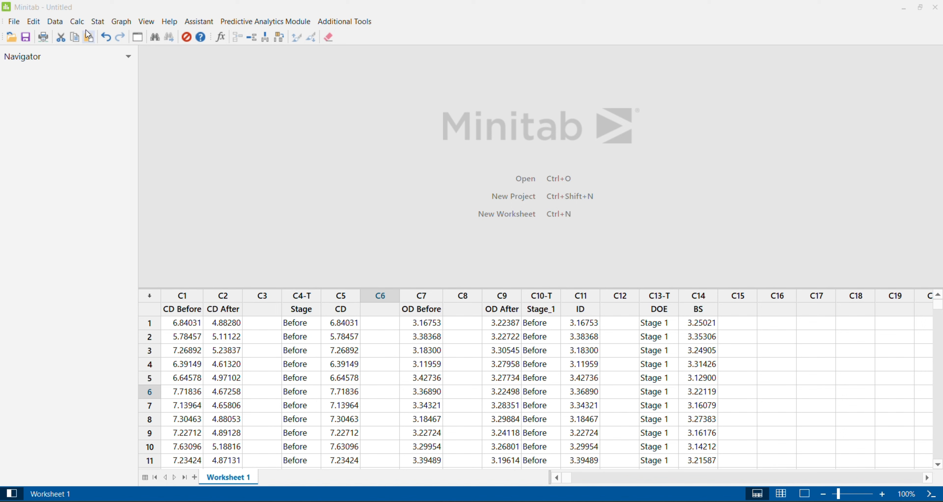
Step: Try to create an I-MR control chart for individuals from the CD Before column
left_click(98, 21)
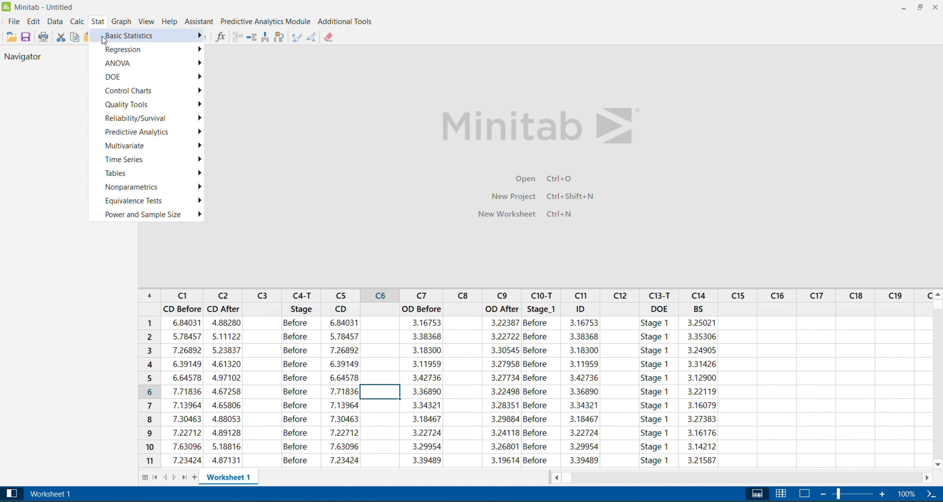
mouse_move(137, 90)
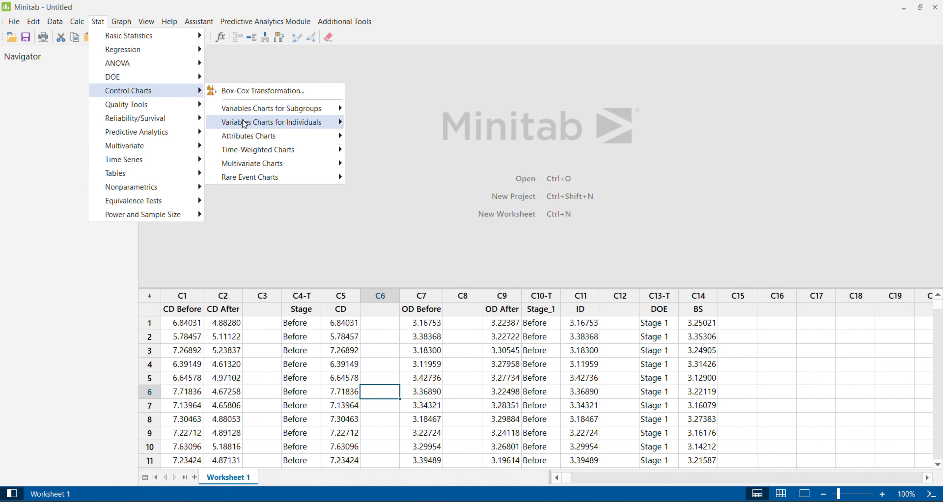
mouse_move(262, 121)
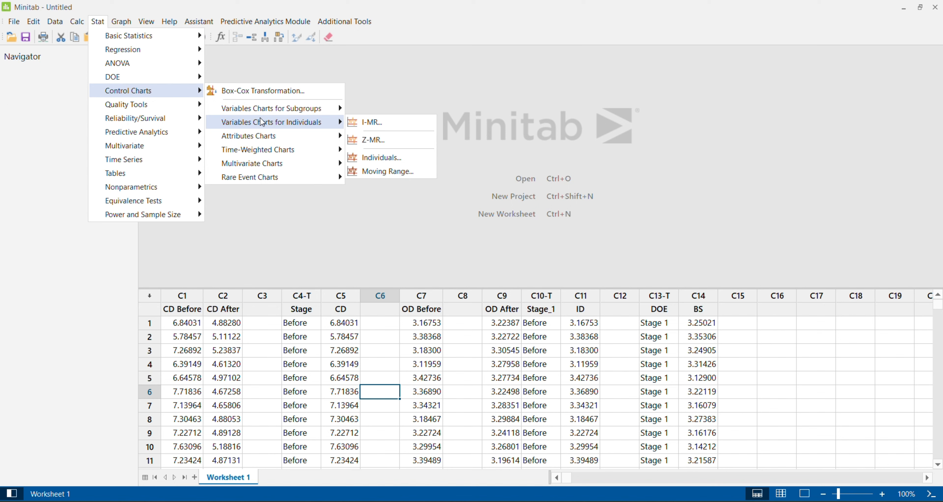
left_click(380, 122)
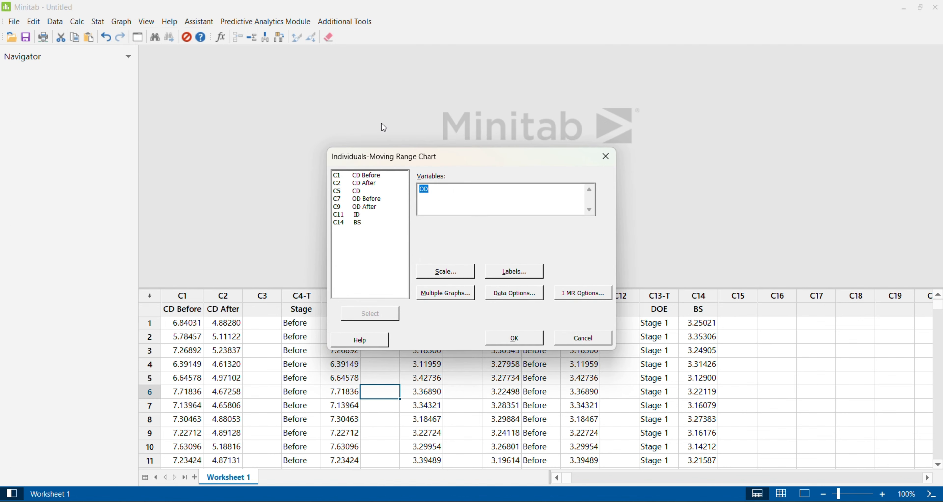
double_click(376, 176)
left_click(519, 334)
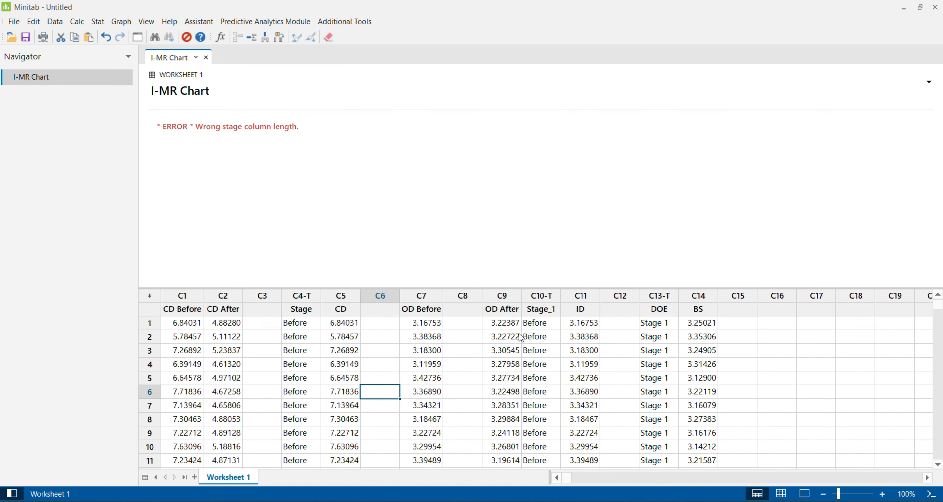
Step: Clear the stage variable from the I-MR options and generate the chart for CD Before
key("ctrl+e")
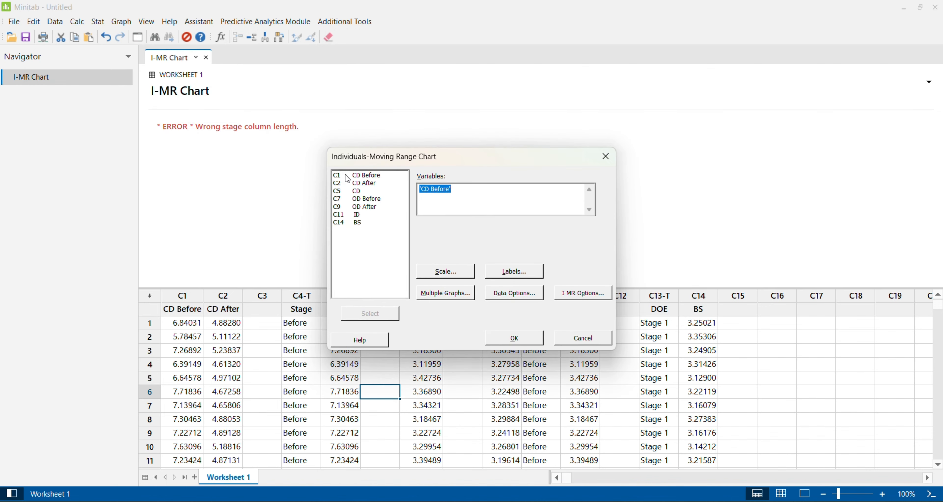
left_click(578, 294)
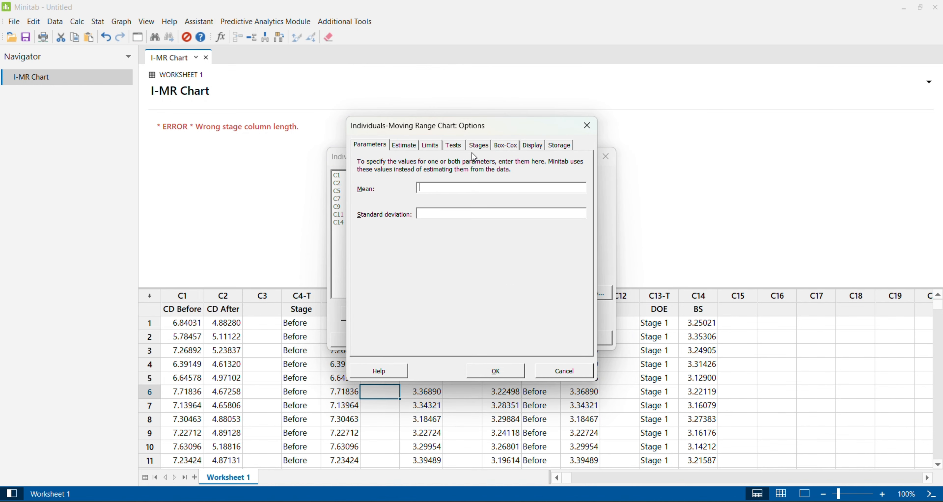
left_click(479, 145)
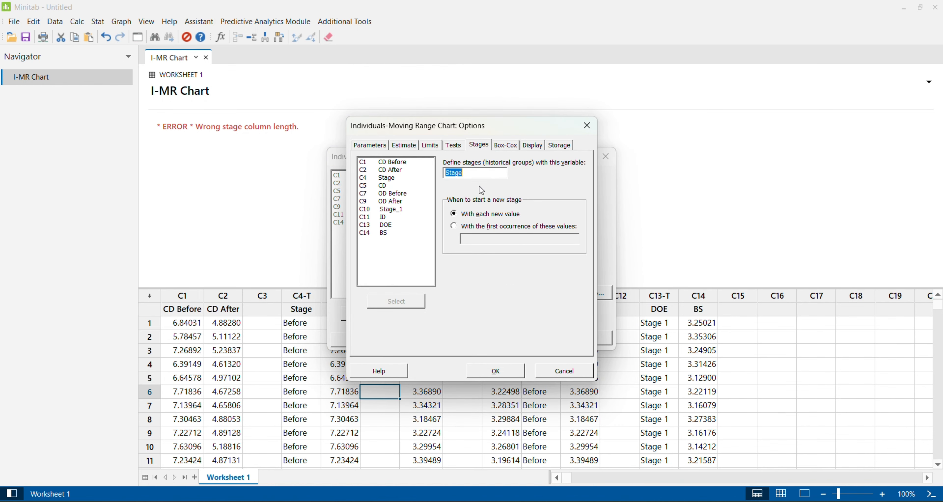
key("Delete")
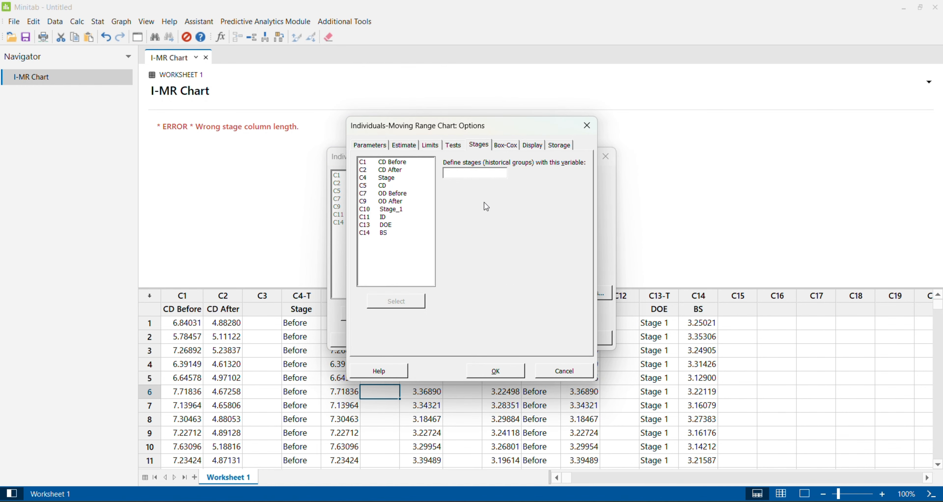
left_click(495, 371)
left_click(529, 341)
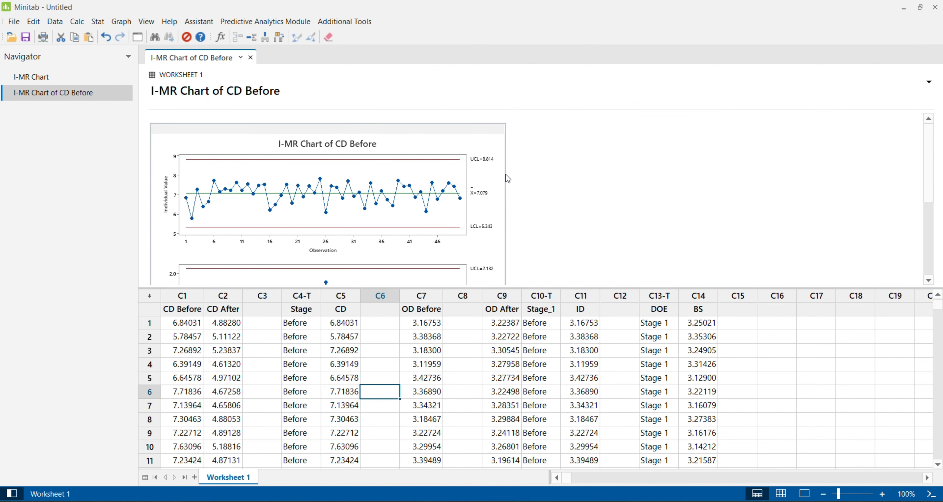
Step: Examine the enlarged I-MR chart of CD Before, including its control limits and flagged points, and close it
double_click(500, 175)
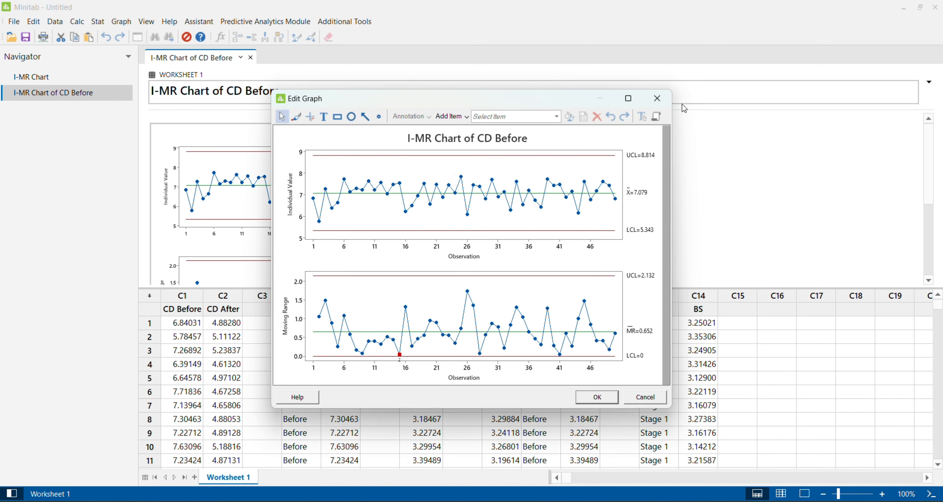
left_click(626, 99)
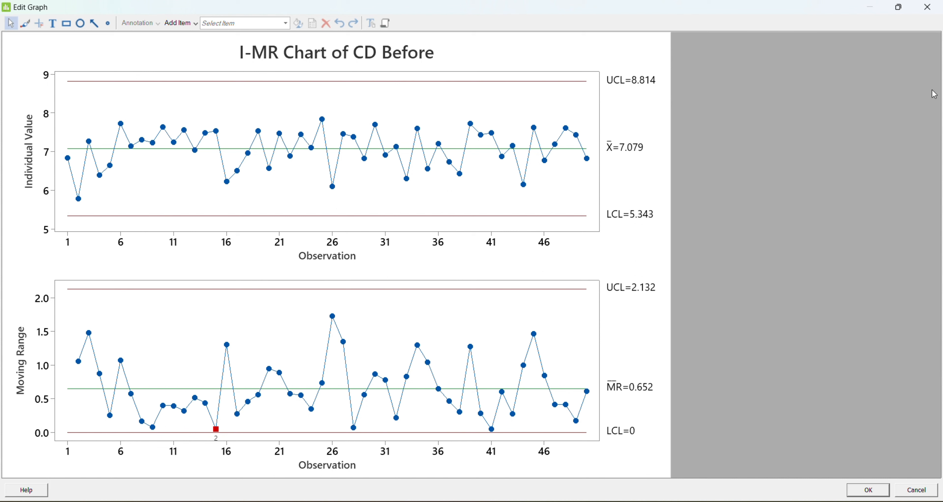
left_click(927, 12)
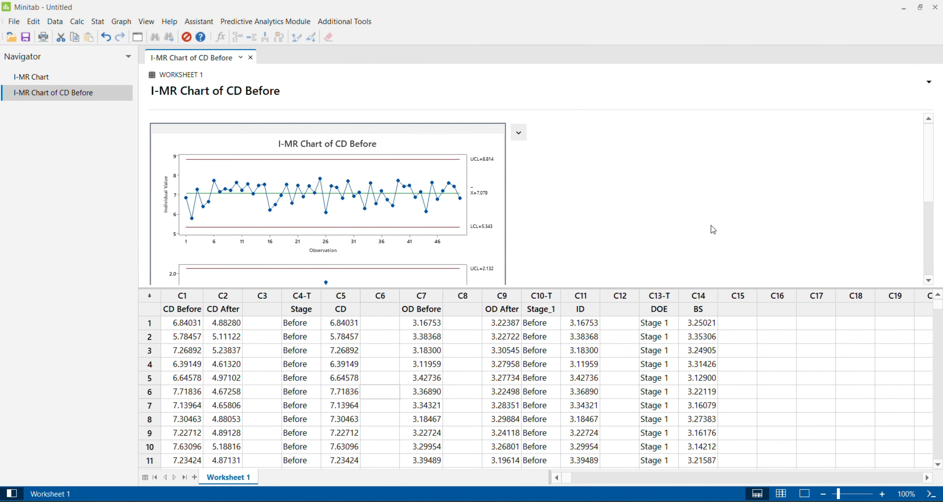
Step: Create a second I-MR chart using the CD After column as the variable
key("ctrl+e")
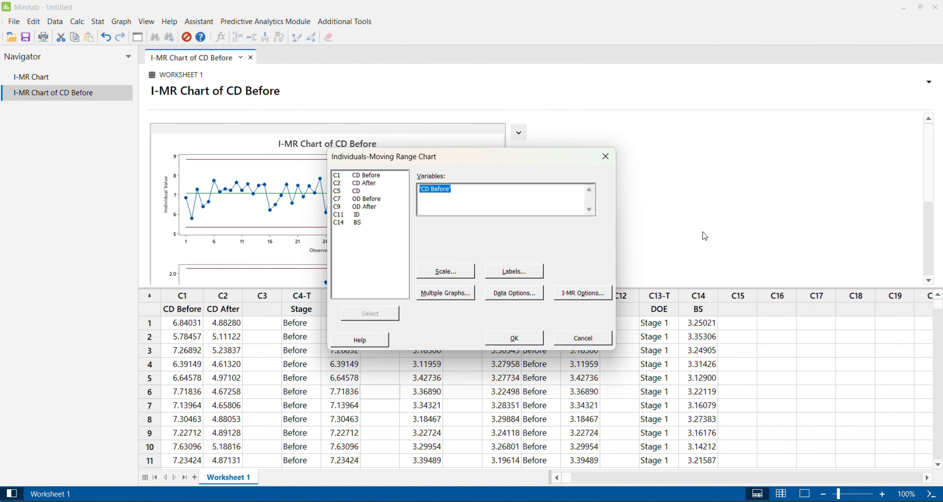
double_click(372, 183)
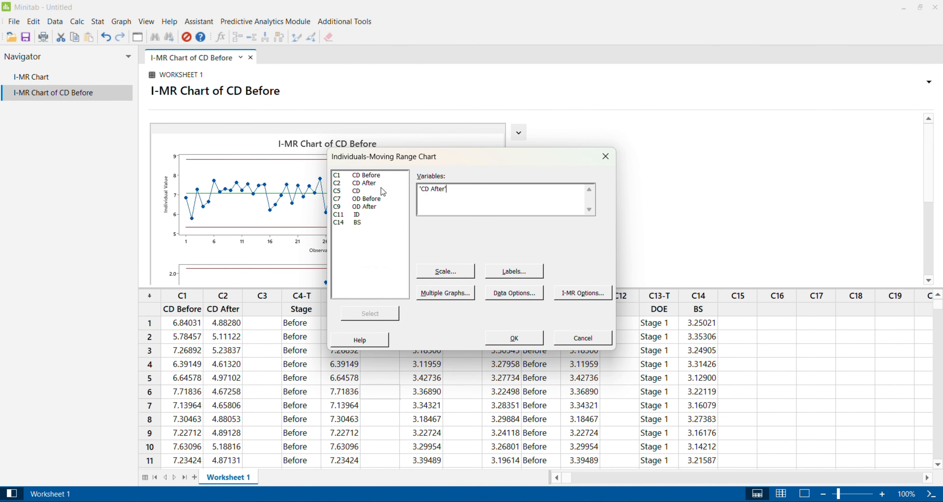
left_click(528, 342)
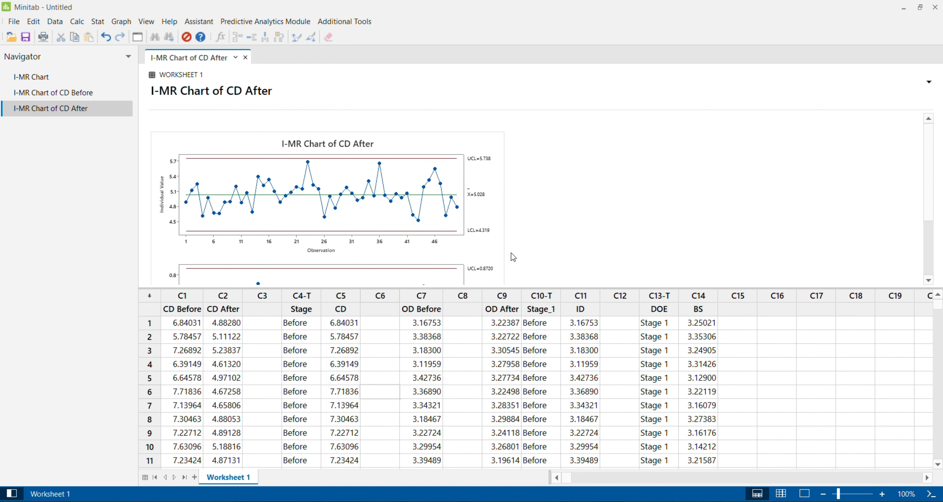
Step: Examine the enlarged I-MR chart of CD After, including its mean and control limits, and close it
double_click(497, 226)
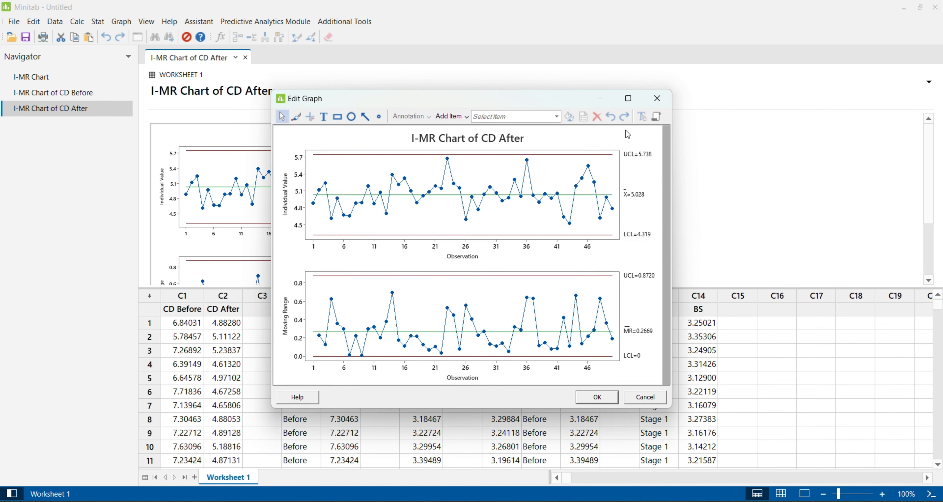
left_click(628, 99)
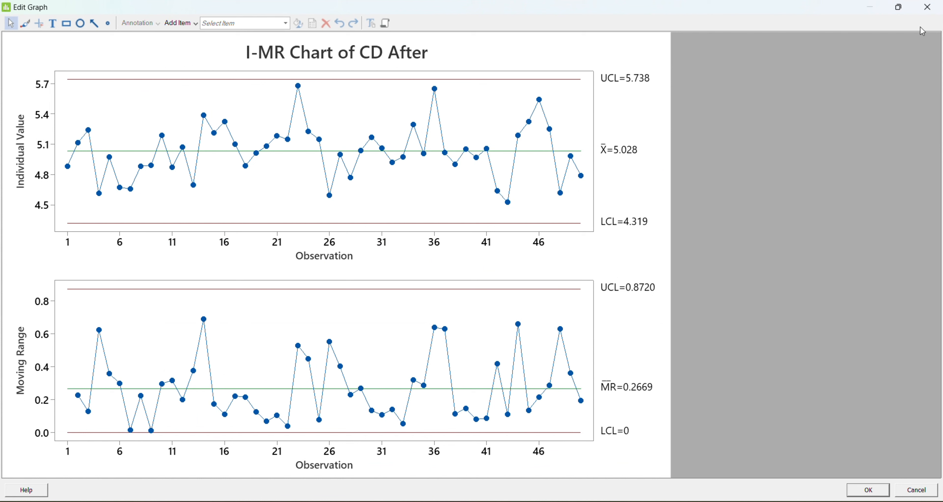
left_click(932, 6)
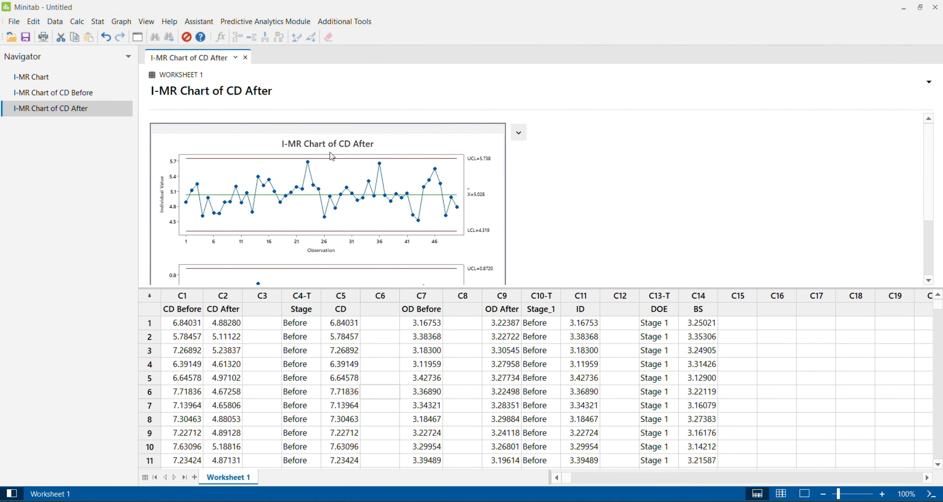
Step: Return to the I-MR chart of CD Before and review it at full size for comparison with CD After
double_click(63, 95)
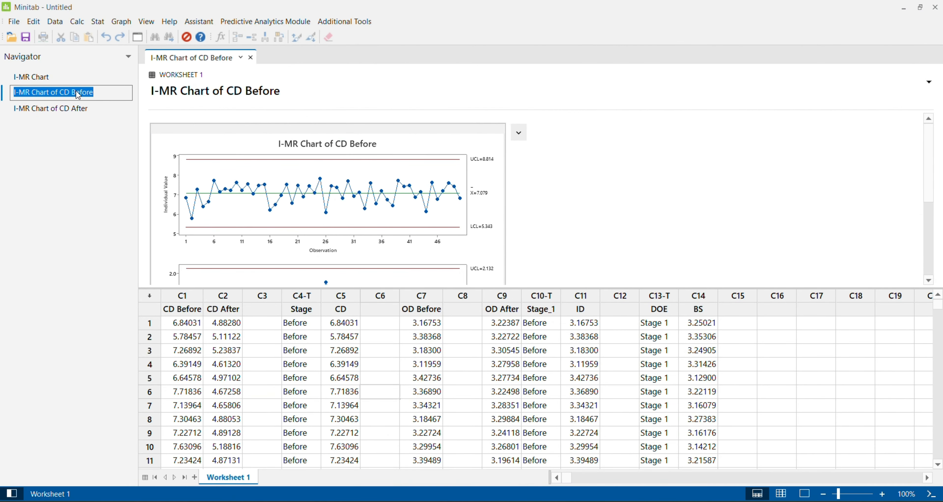
left_click(511, 212)
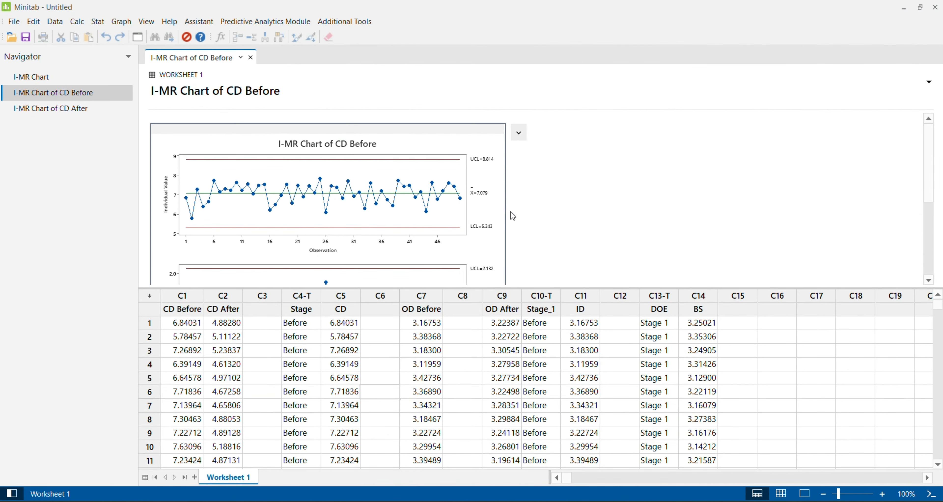
double_click(484, 214)
double_click(639, 191)
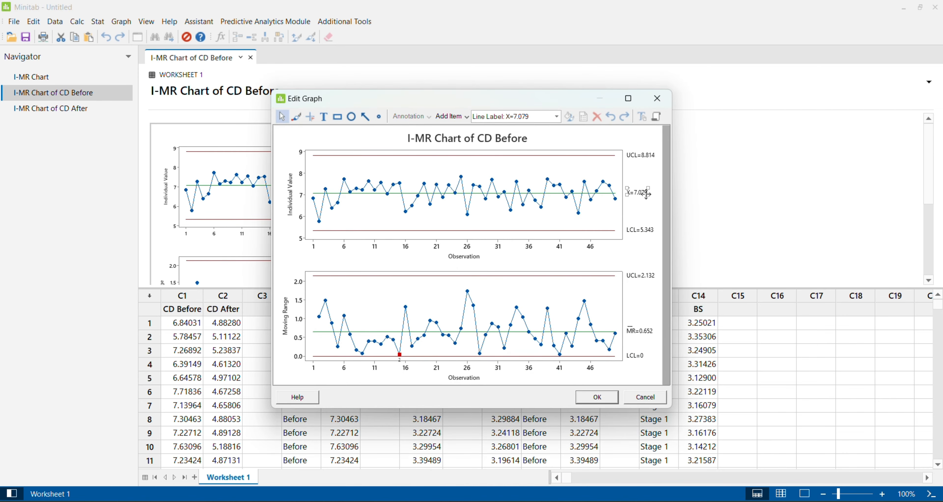
left_click(582, 146)
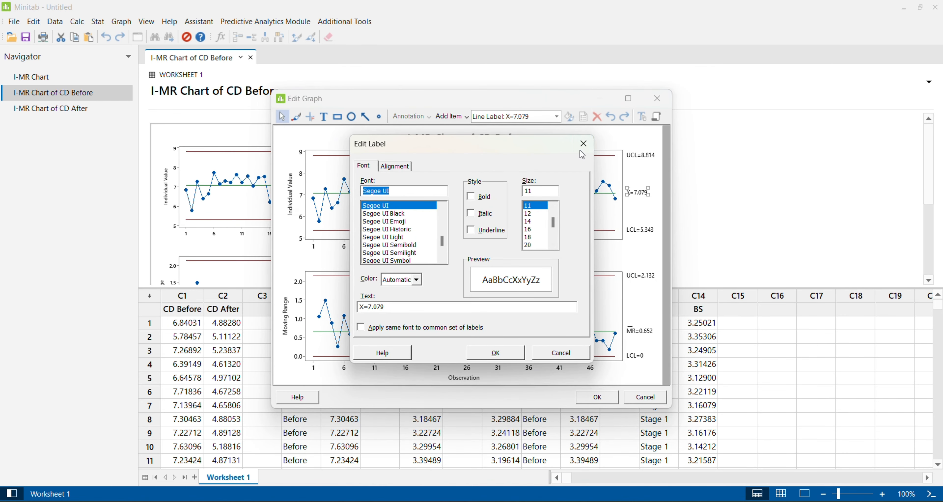
left_click(628, 98)
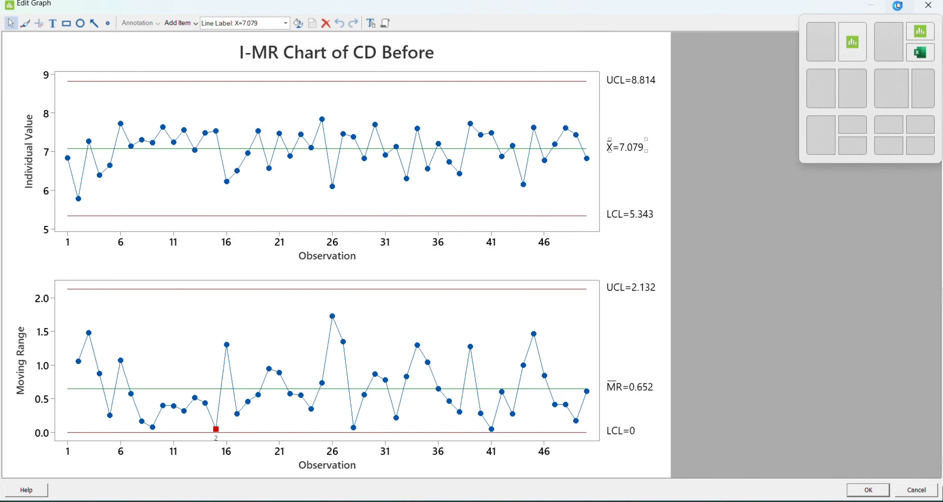
left_click(899, 8)
left_click(657, 99)
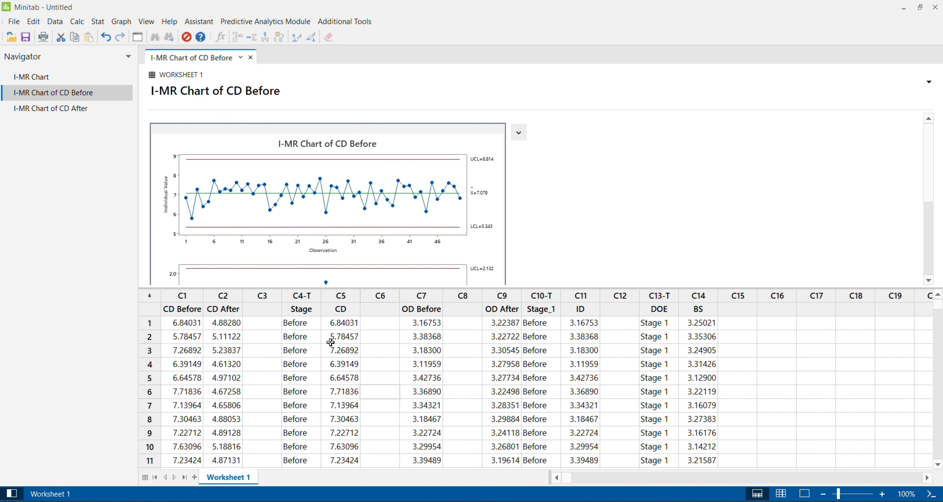
Step: Review the Stage and CD worksheet columns to see how the Before and After measurements are stacked
scroll(325, 399, "down", 2)
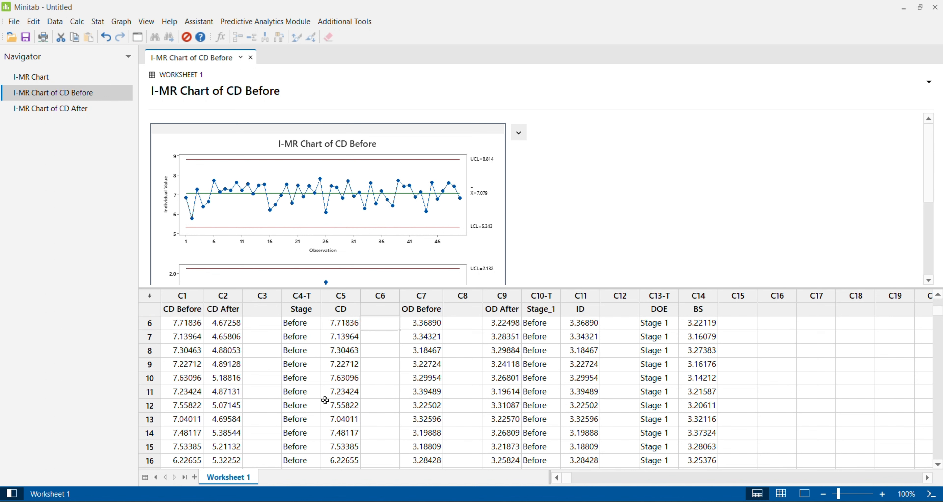
scroll(325, 399, "down", 1)
scroll(325, 400, "down", 6)
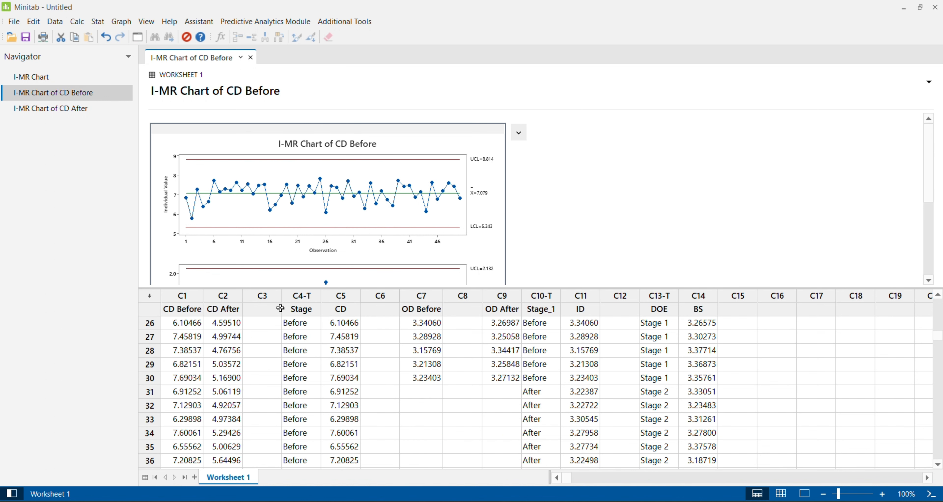
scroll(303, 379, "down", 6)
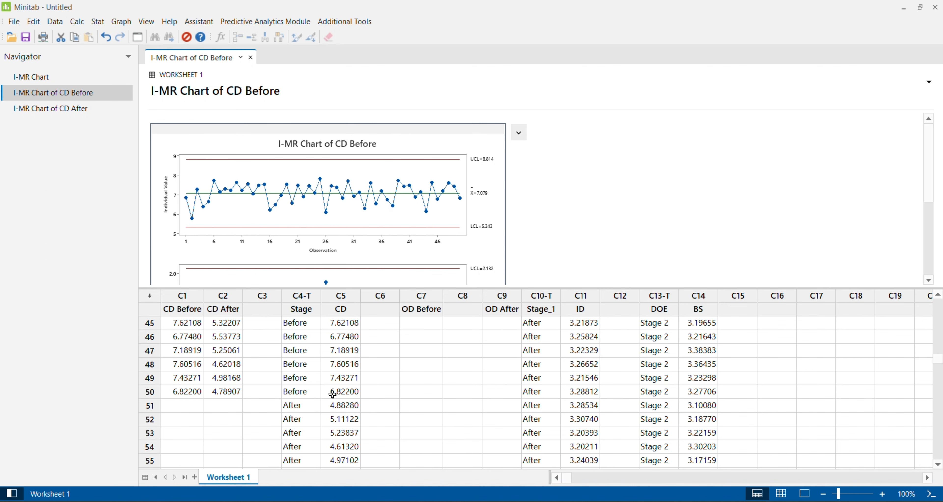
scroll(314, 385, "up", 8)
scroll(314, 385, "up", 6)
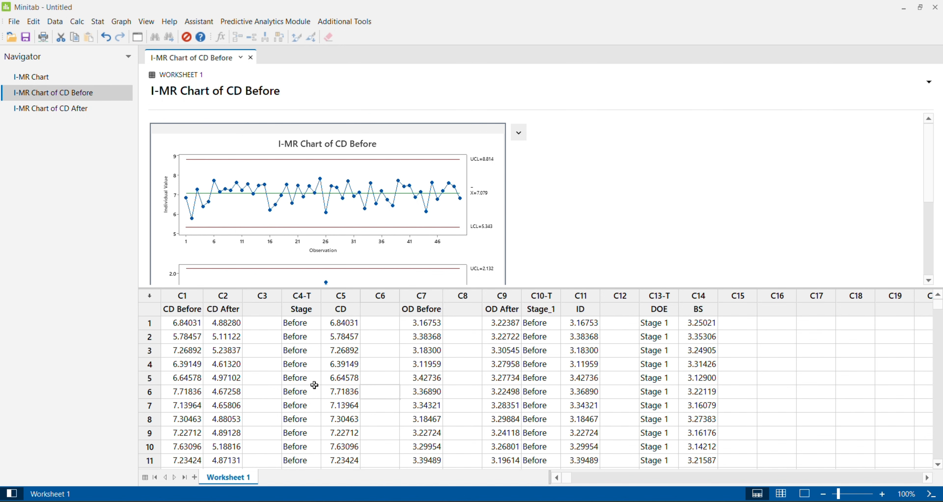
Step: Set up a new Individuals-Moving Range chart with the stacked CD column as its variable
left_click(95, 23)
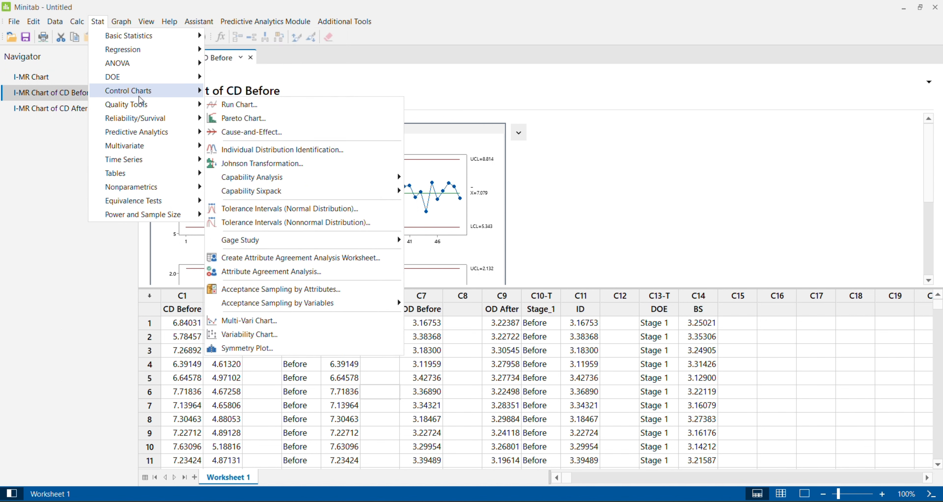
mouse_move(140, 96)
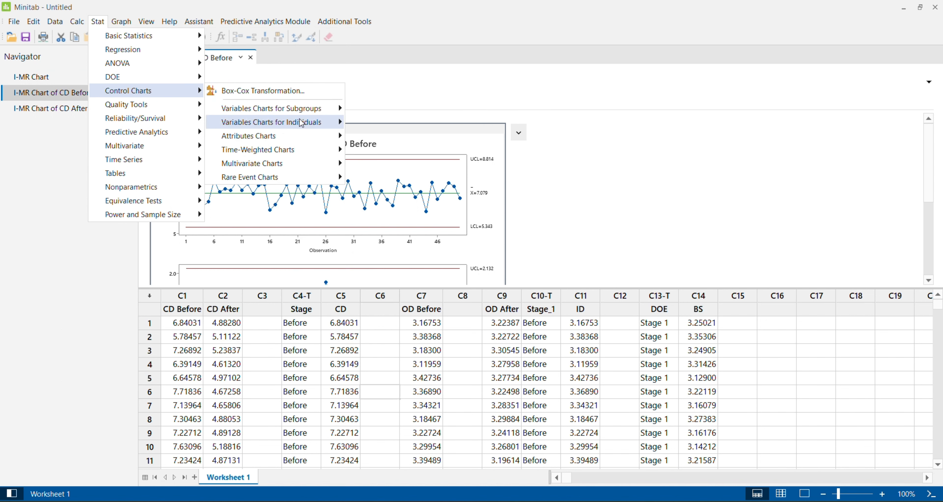
mouse_move(301, 123)
left_click(371, 122)
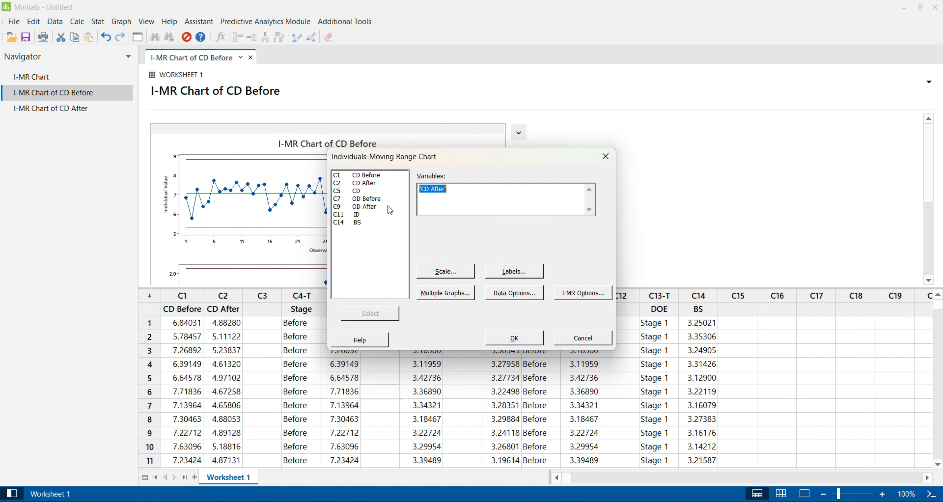
double_click(361, 192)
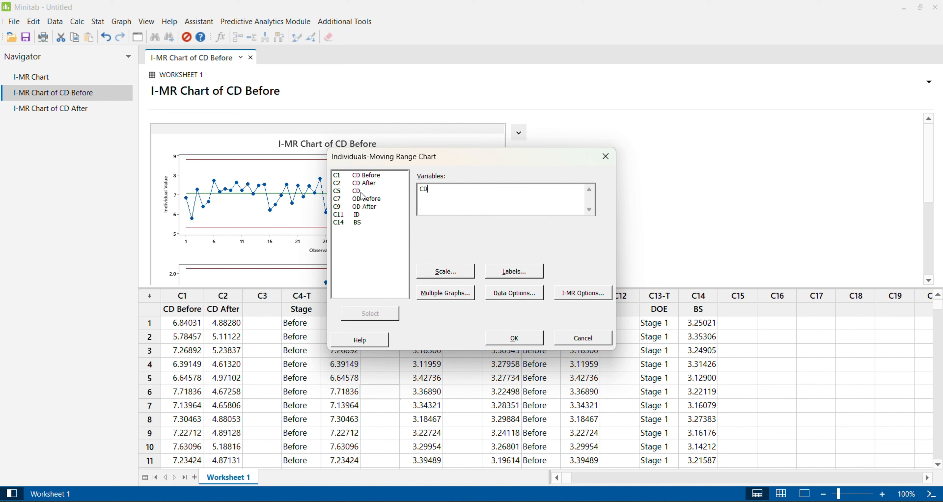
Step: Define the historical stages with the Stage column and generate the staged I-MR chart of CD
left_click(590, 294)
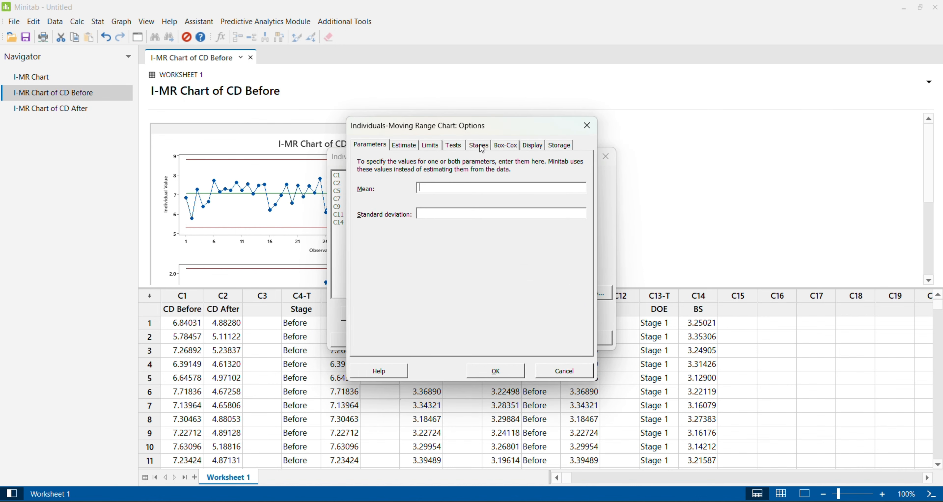
left_click(481, 144)
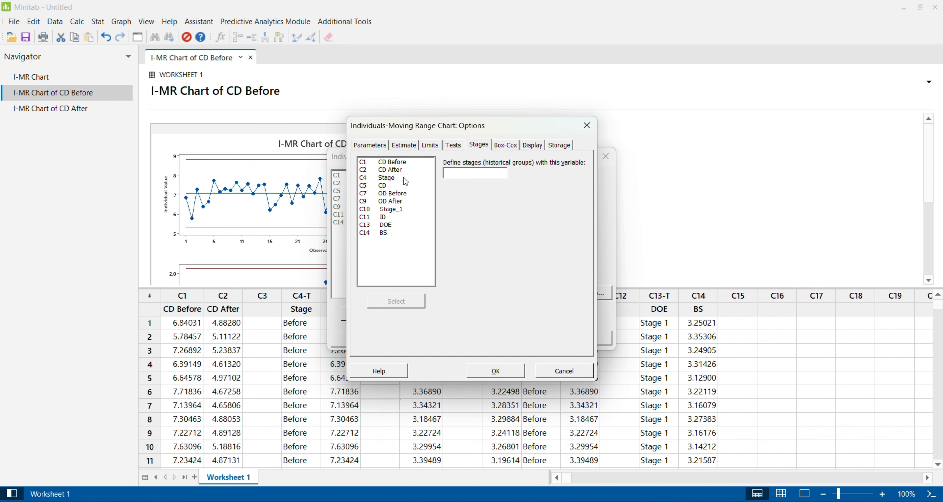
double_click(392, 177)
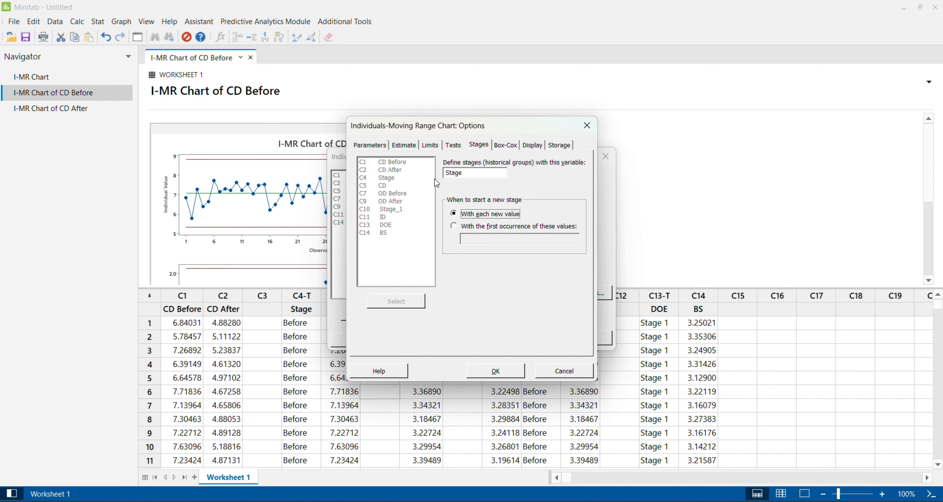
left_click(495, 370)
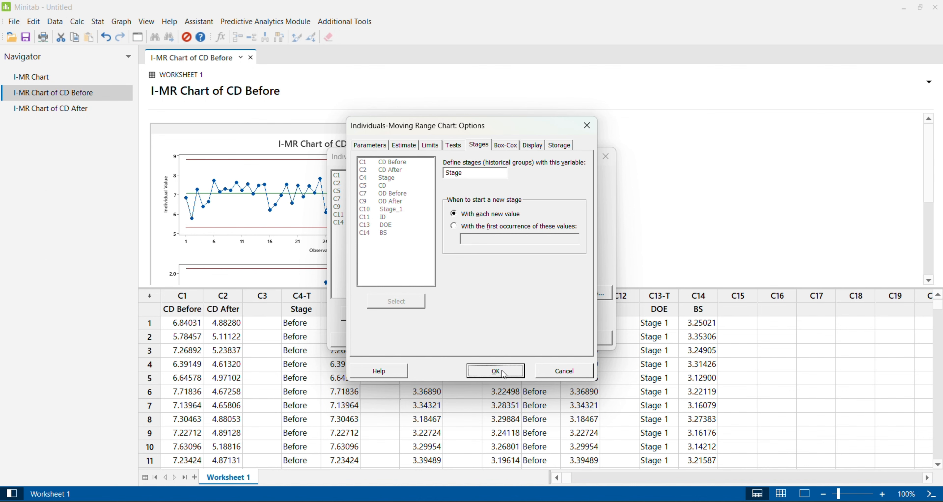
left_click(514, 337)
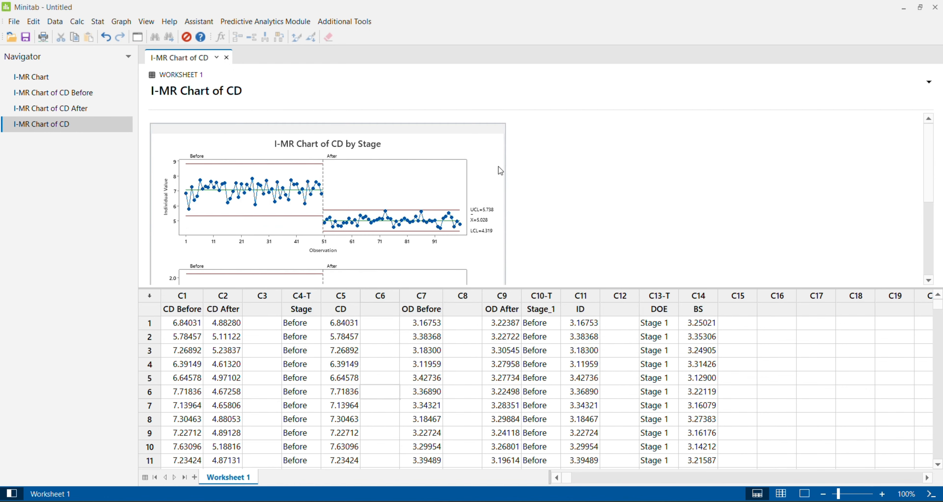
Step: Examine the enlarged I-MR chart of CD by Stage, comparing the Before and After limits and variation, and close it
double_click(496, 164)
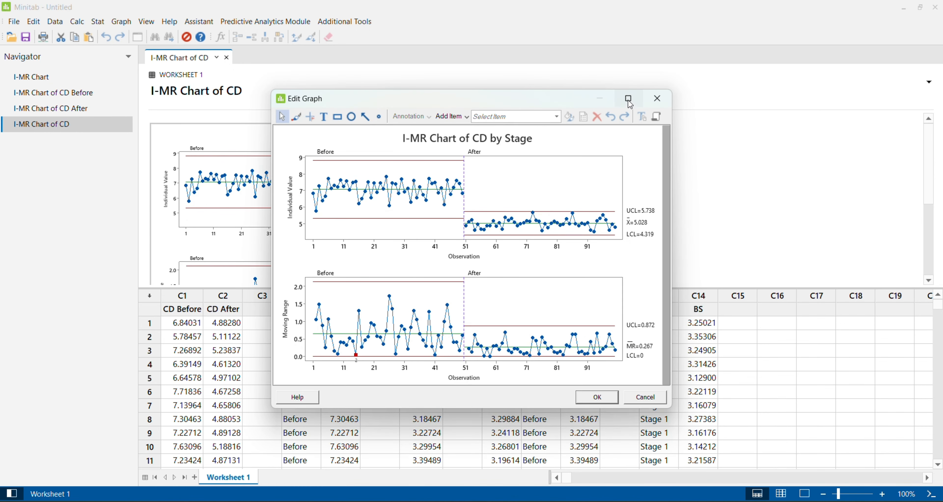
left_click(627, 99)
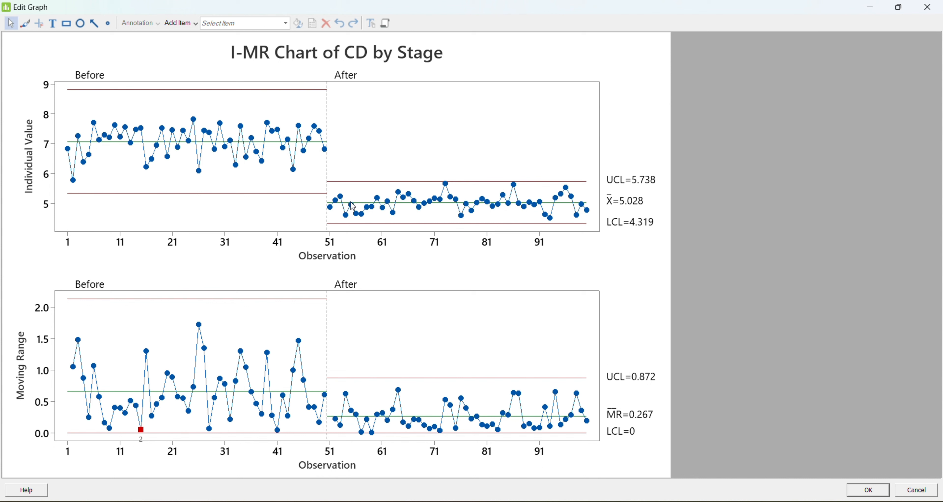
mouse_move(352, 206)
left_click(933, 9)
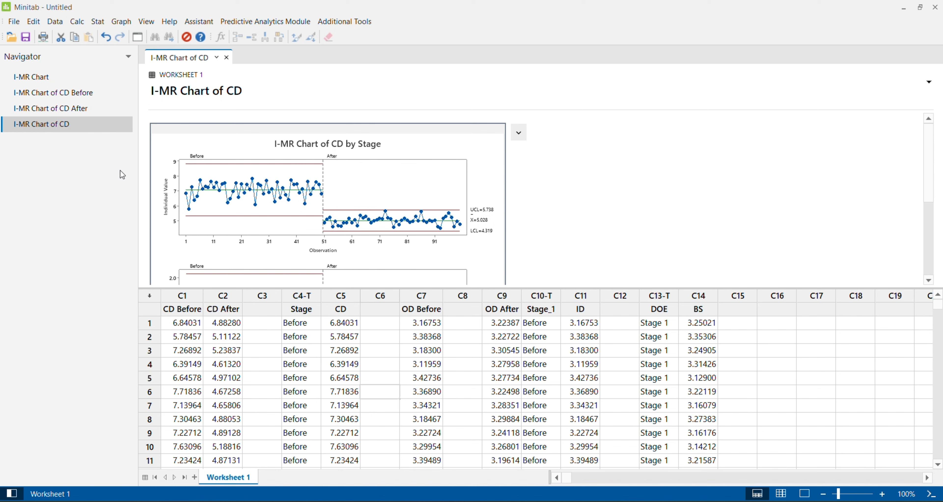
Step: Set up another I-MR chart, replacing the CD variable with the ID column
left_click(98, 23)
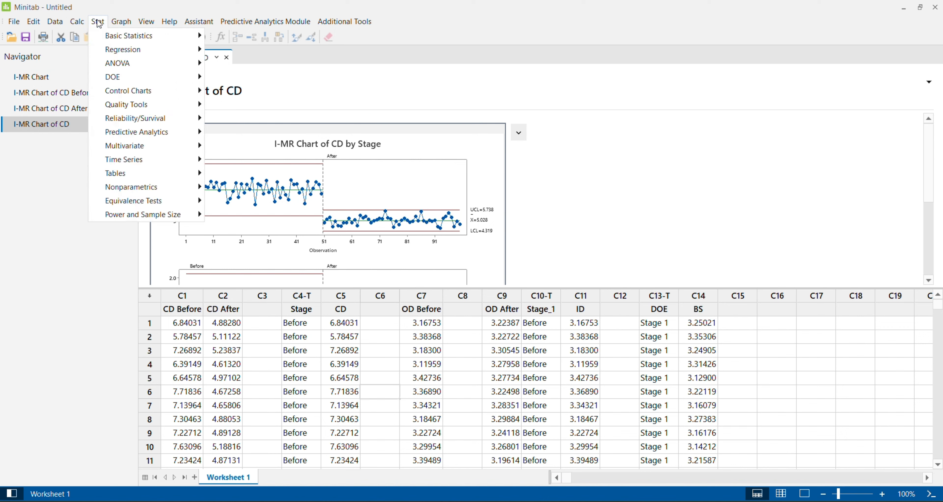
mouse_move(148, 91)
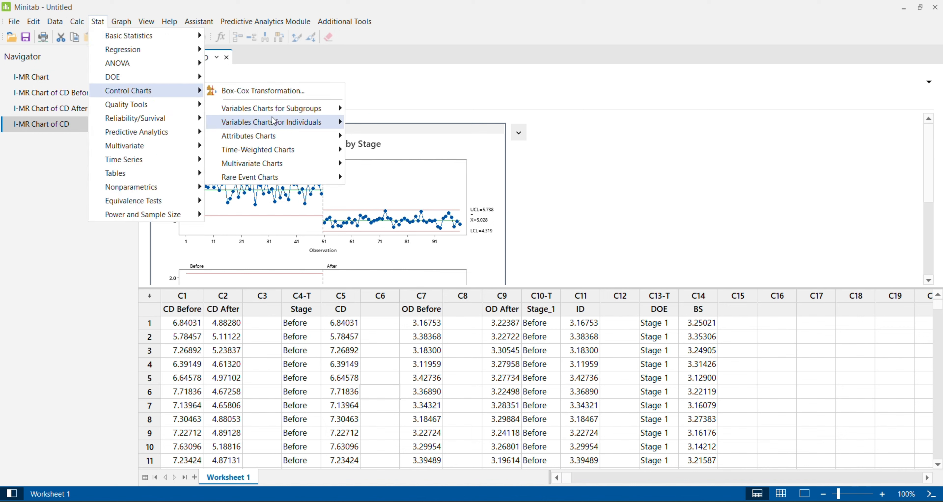
mouse_move(291, 122)
left_click(376, 123)
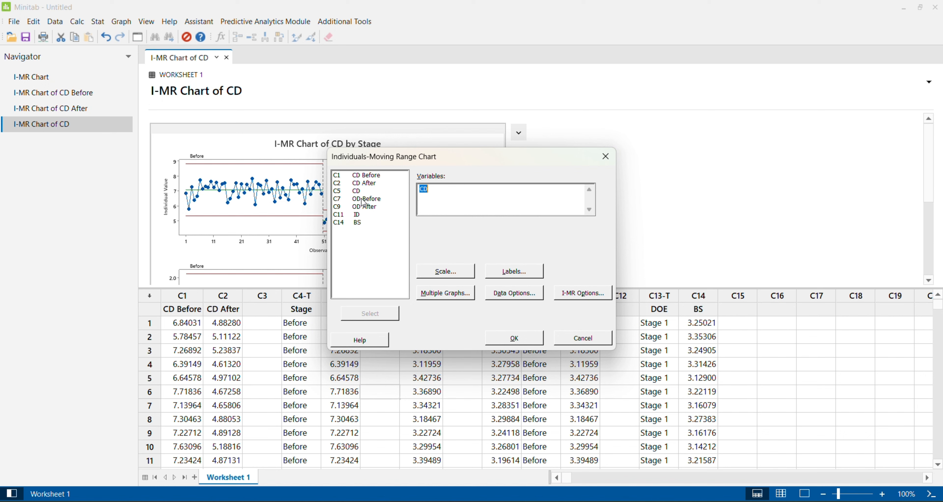
key("BackSpace")
left_click_drag(438, 155, 278, 149)
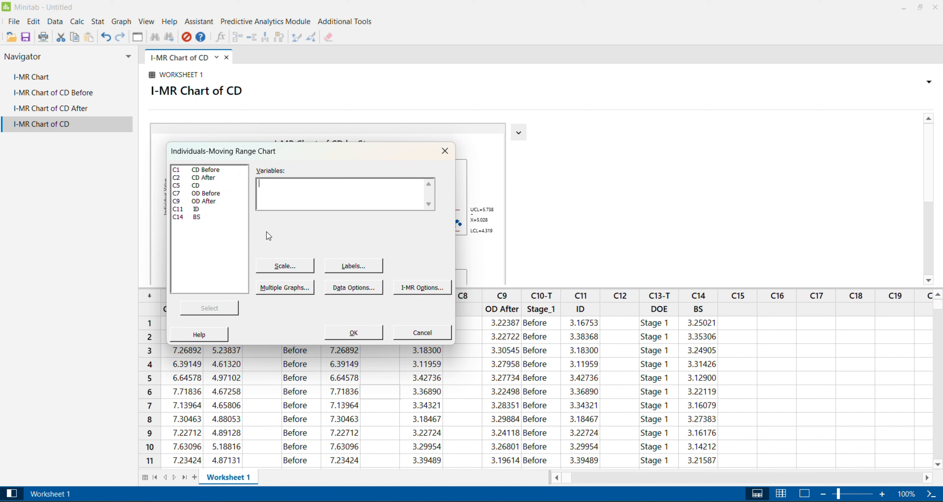
double_click(196, 209)
Step: Replace the stage-defining variable with Stage_1 and generate the staged I-MR chart of ID
left_click(423, 289)
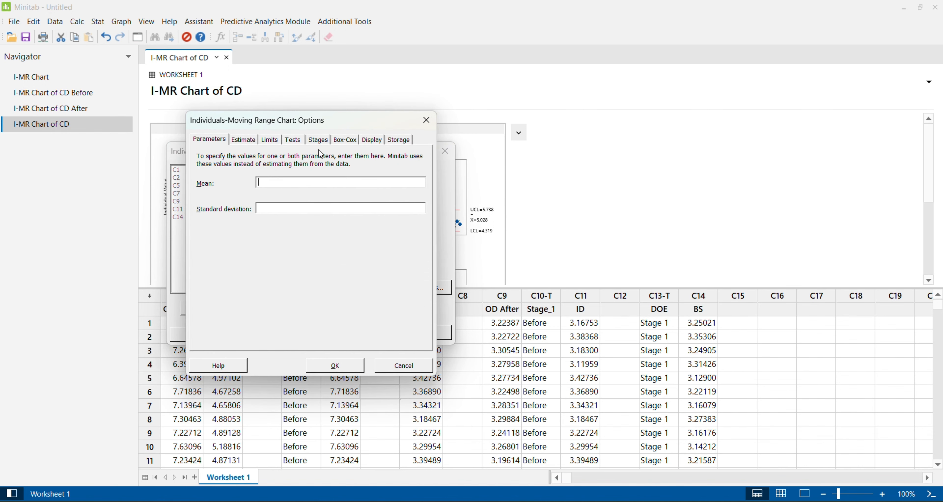
left_click(318, 140)
left_click(310, 171)
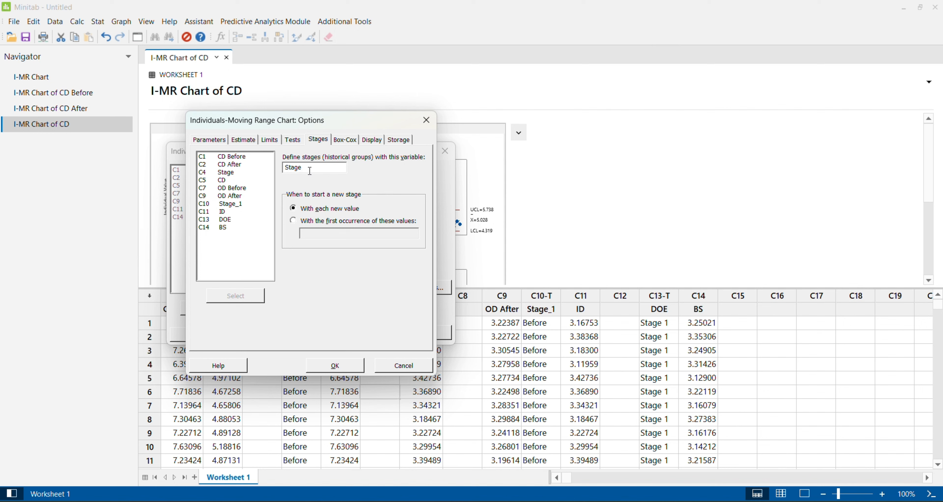
key("BackSpace")
key("BackSpace")
key("BackSpace")
key("BackSpace")
key("BackSpace")
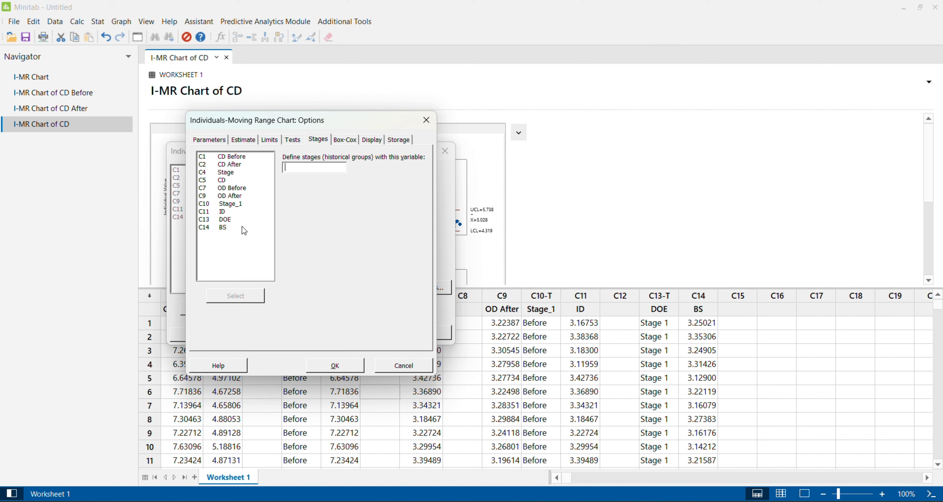
left_click(226, 205)
double_click(228, 205)
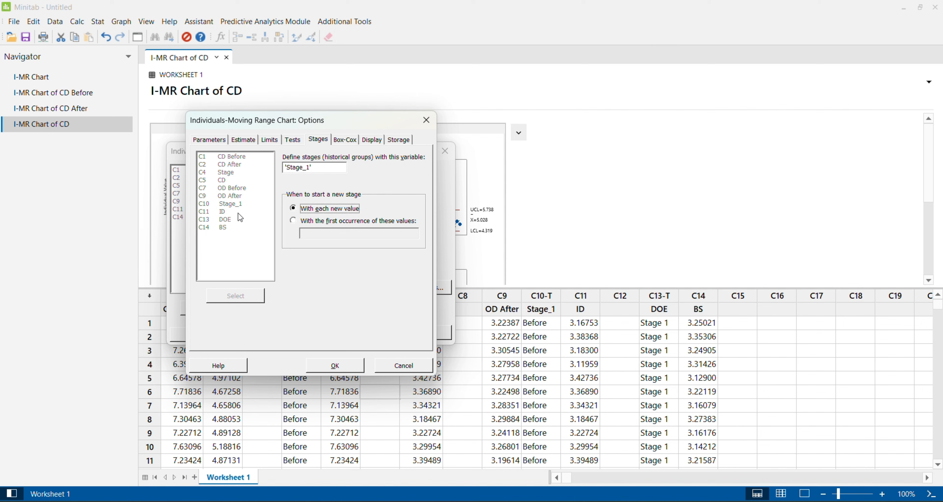
left_click(344, 367)
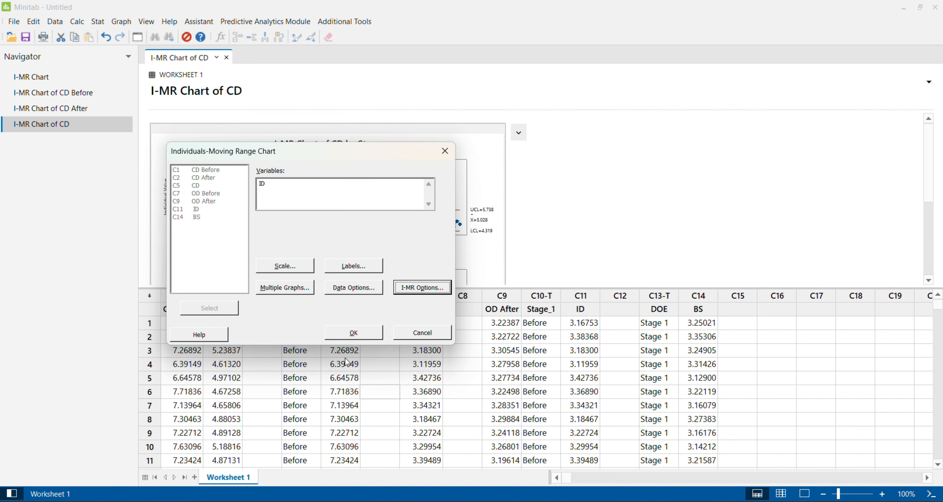
left_click(360, 334)
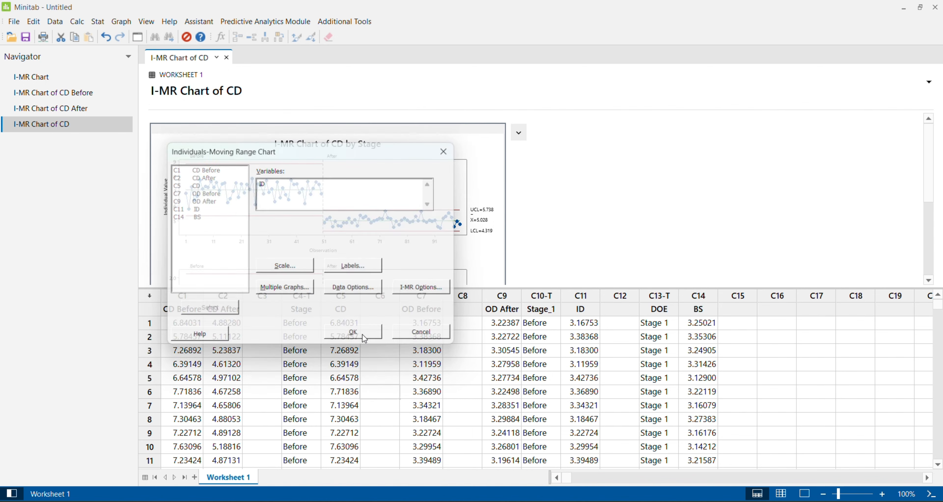
Step: Examine the enlarged I-MR chart of ID by Stage_1, including its flagged points, and close it
double_click(493, 149)
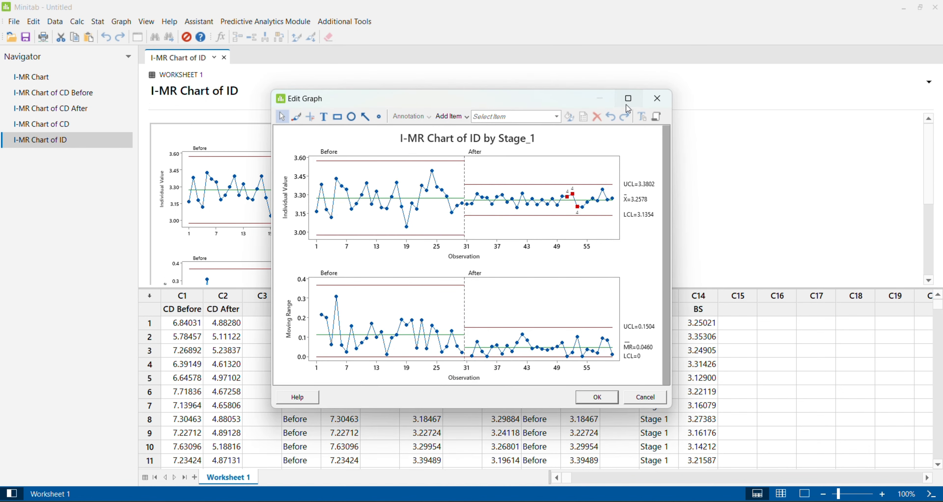
left_click(627, 104)
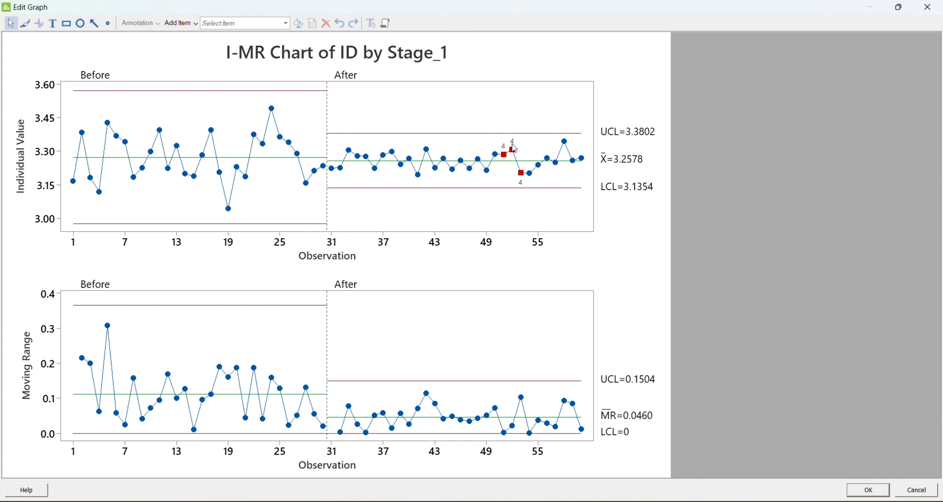
left_click(929, 8)
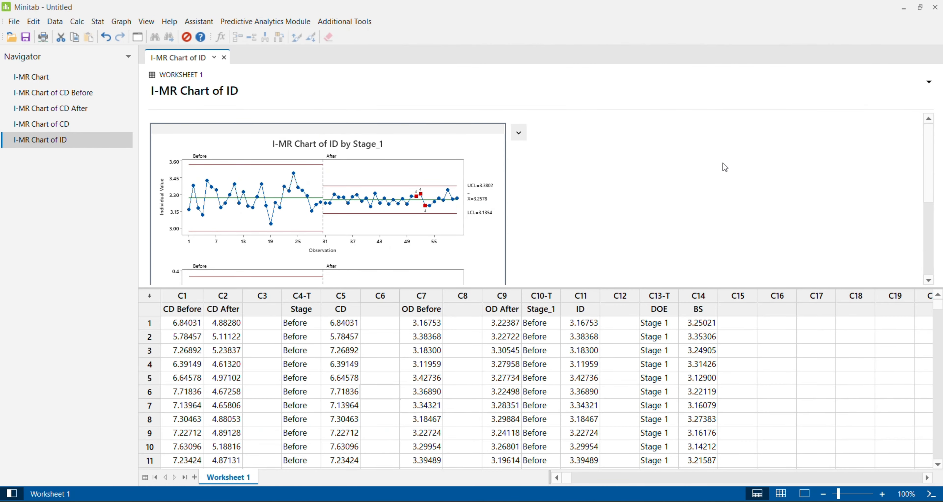
Step: Review the special-cause tests in the I-MR options to identify the test behind the flagged points, and close without changes
key("ctrl+e")
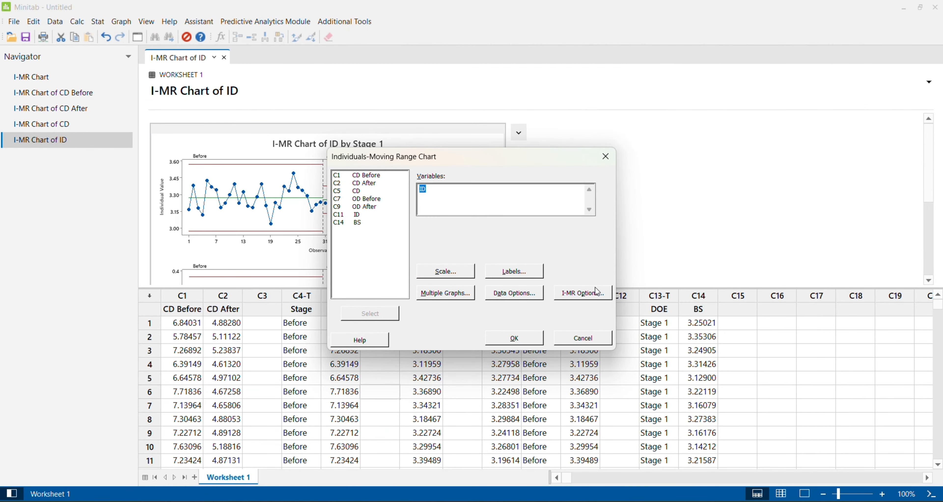
left_click(583, 294)
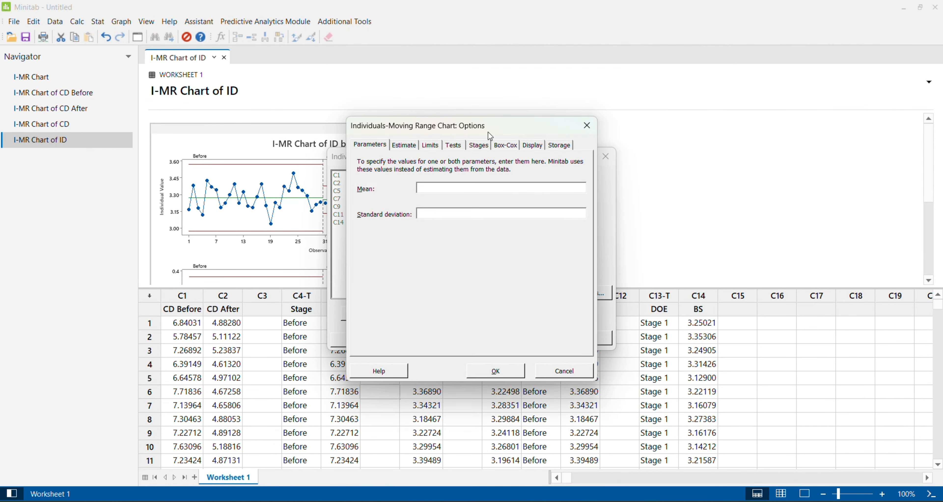
left_click(454, 148)
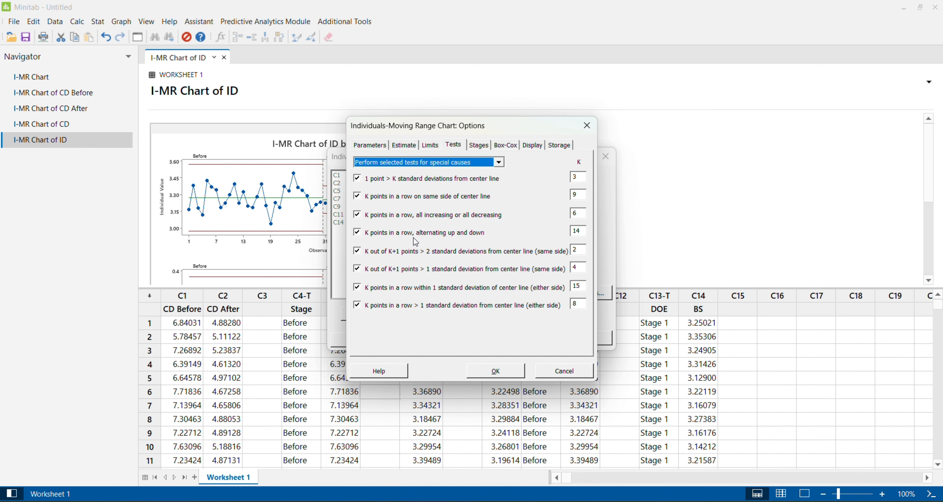
left_click(588, 127)
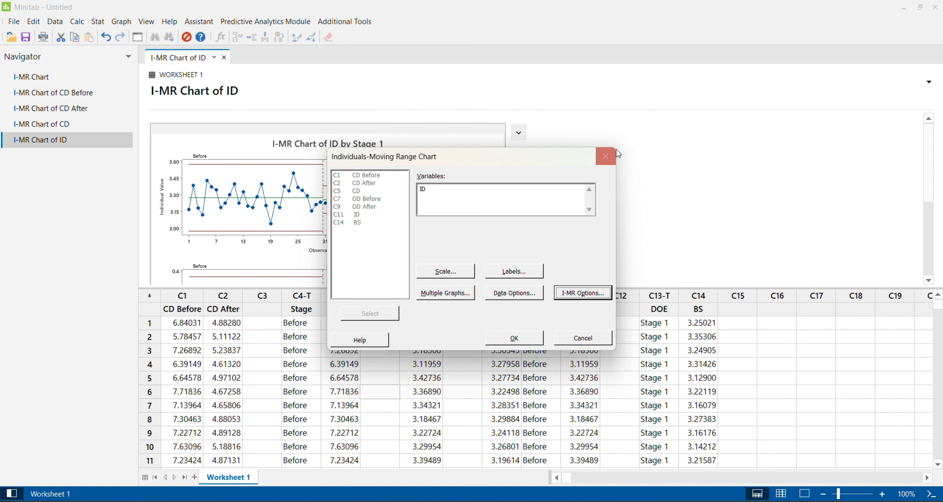
left_click(605, 159)
Step: Reexamine the flagged After points on the full-size I-MR chart of ID and close the graph
double_click(456, 210)
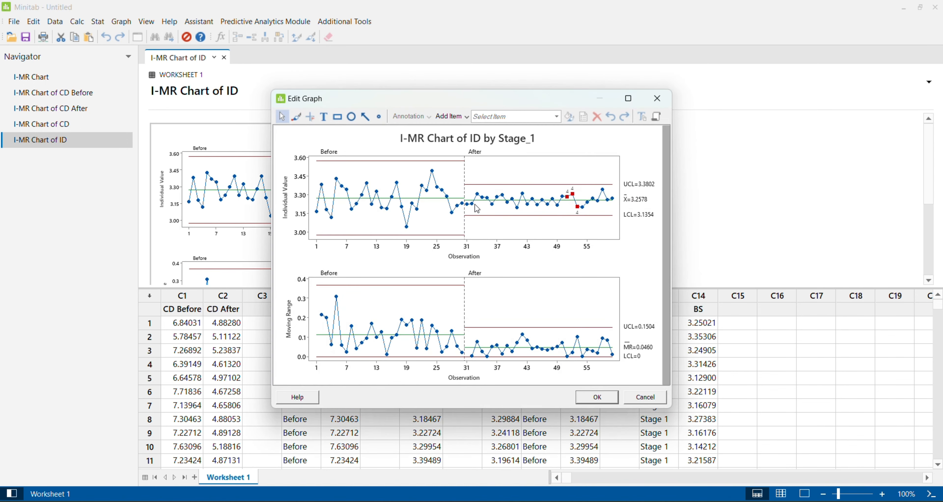
left_click(628, 98)
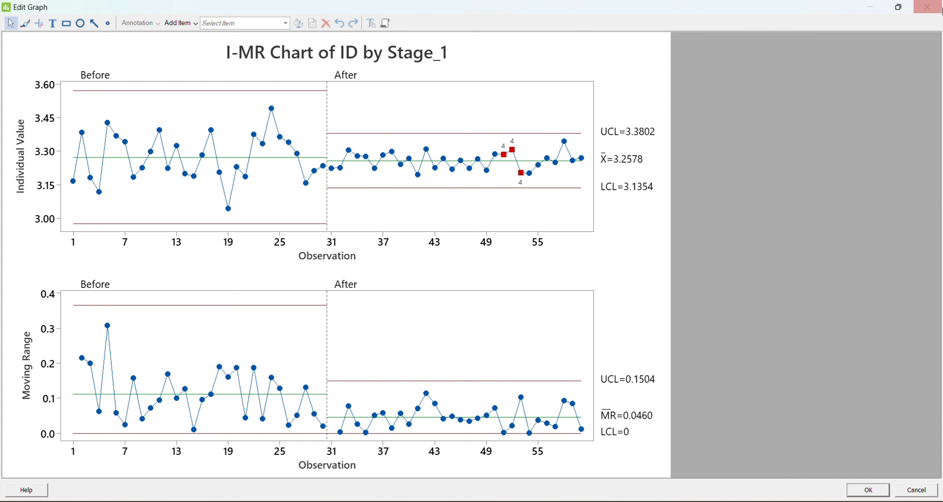
left_click(932, 10)
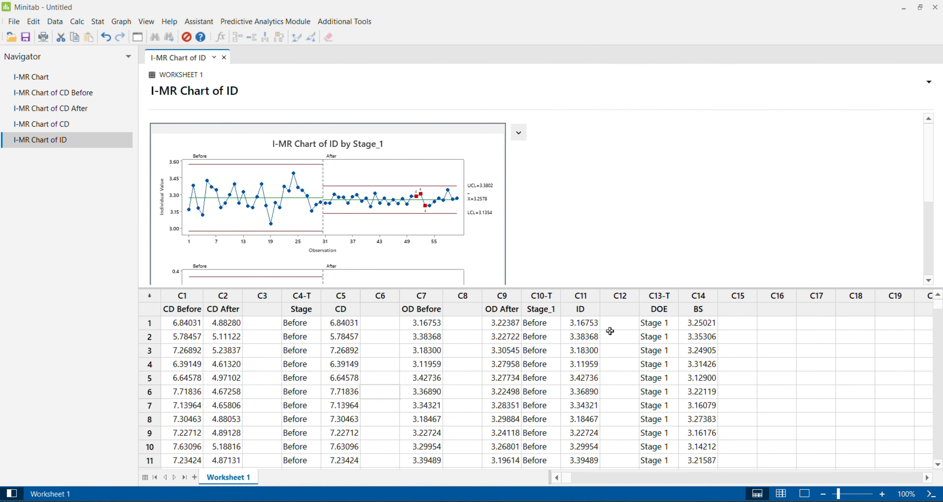
Step: Reopen the Individuals-Moving Range Chart setup and replace the charted variable with BS
scroll(754, 370, "down", 2)
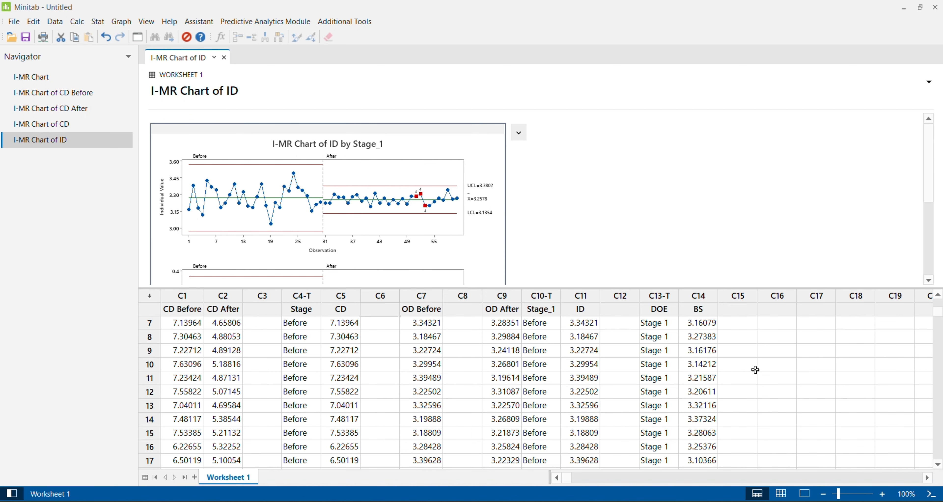
scroll(699, 375, "up", 2)
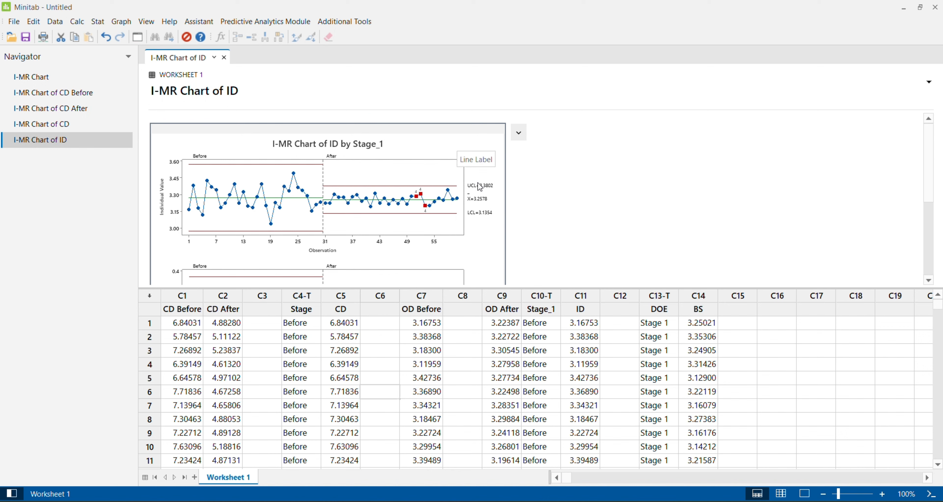
key("ctrl+e")
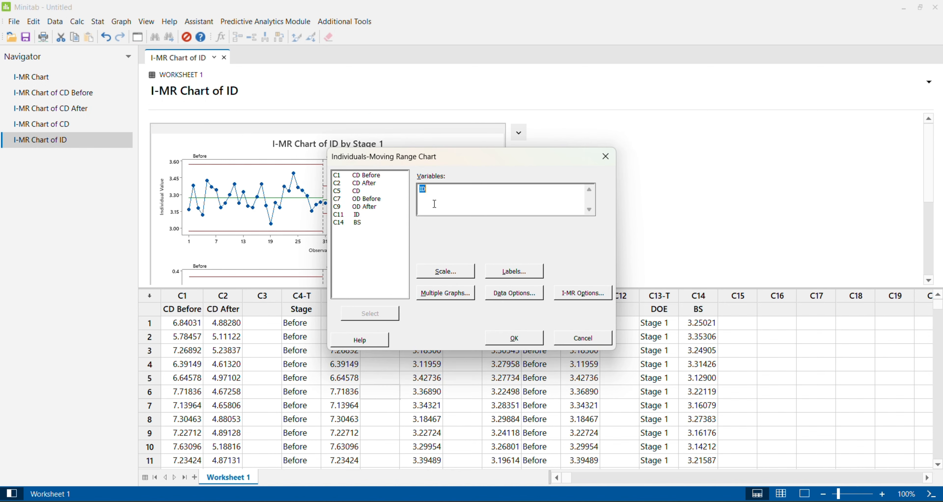
left_click(356, 223)
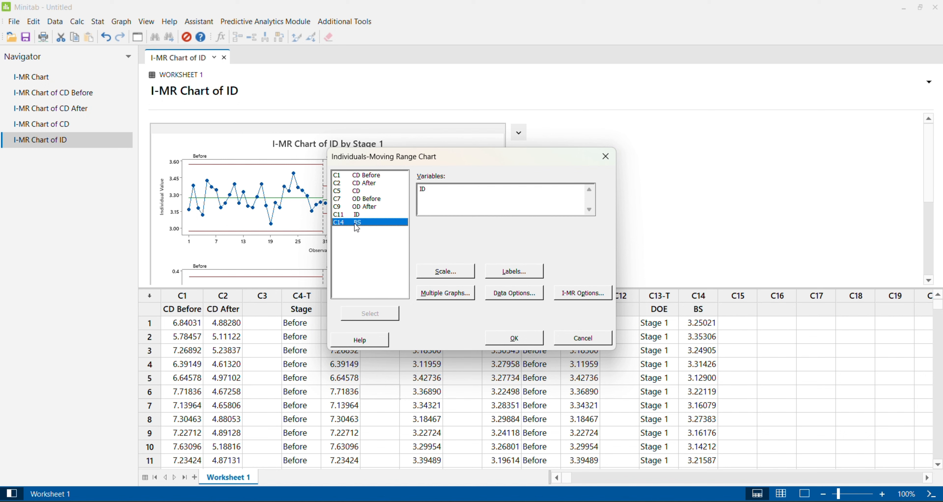
double_click(354, 224)
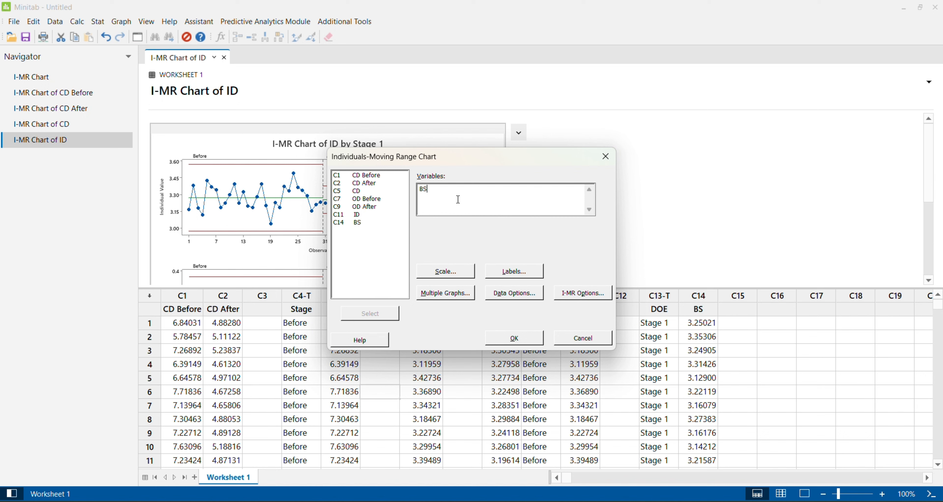
Step: Define the stages of the BS chart with the DOE column, keeping the selected special-cause tests, and generate the I-MR chart
left_click(593, 295)
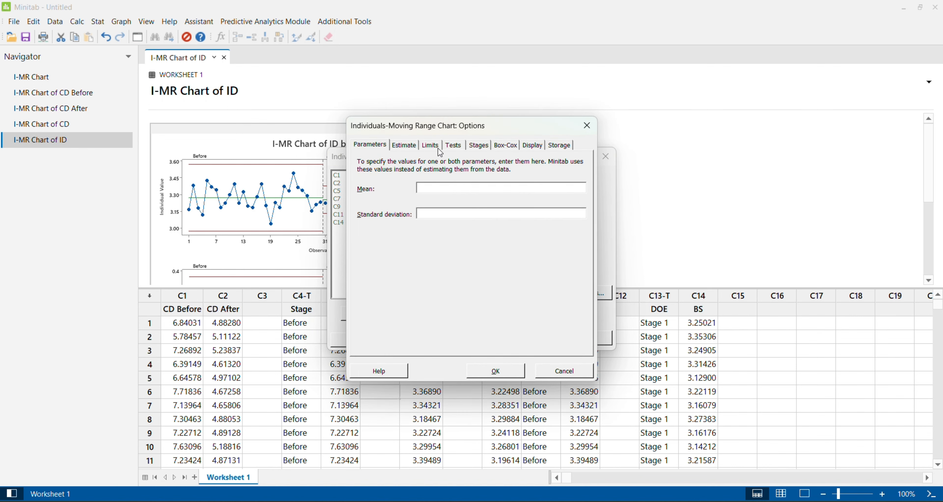
left_click(462, 147)
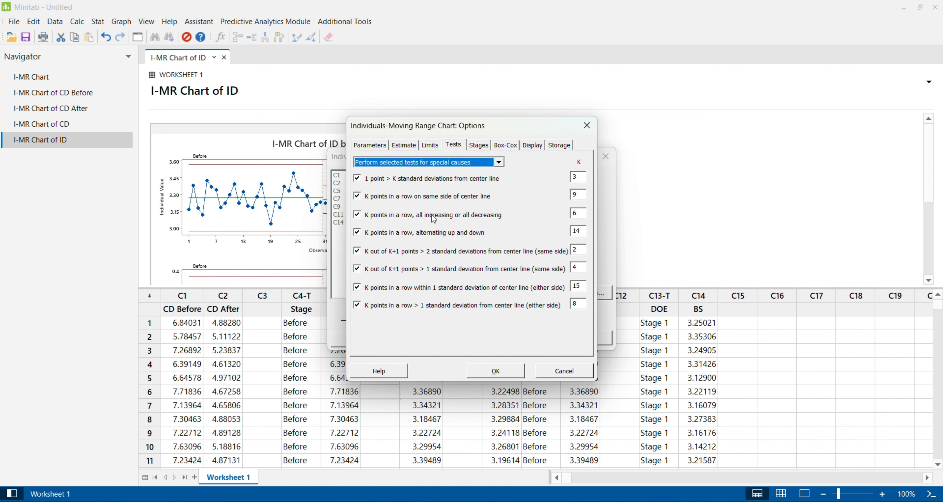
left_click(477, 146)
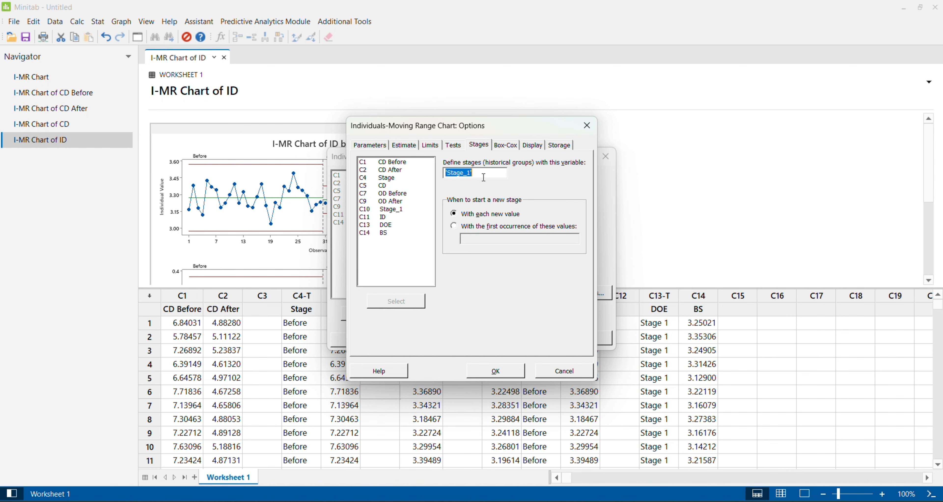
double_click(392, 225)
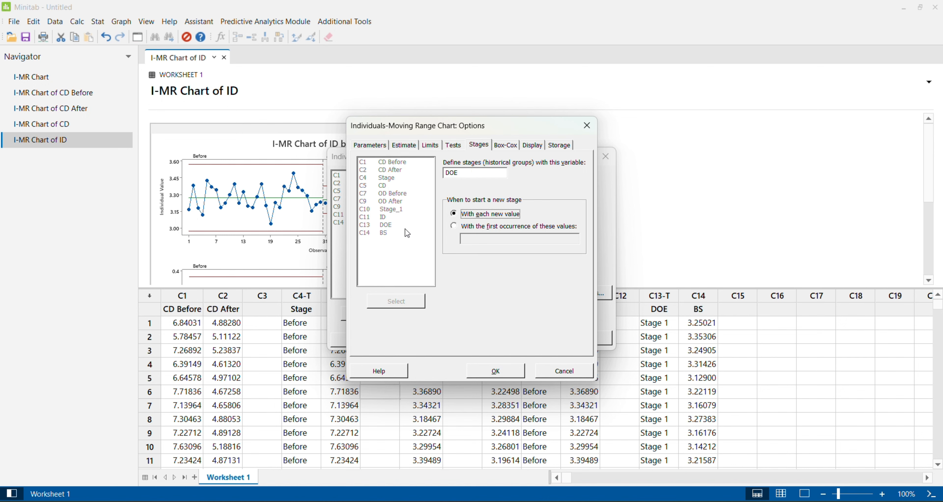
left_click(509, 371)
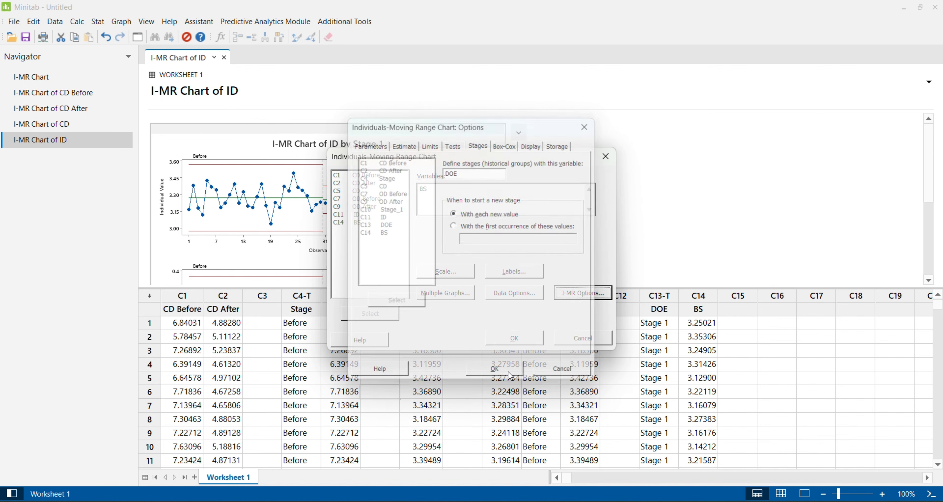
left_click(520, 340)
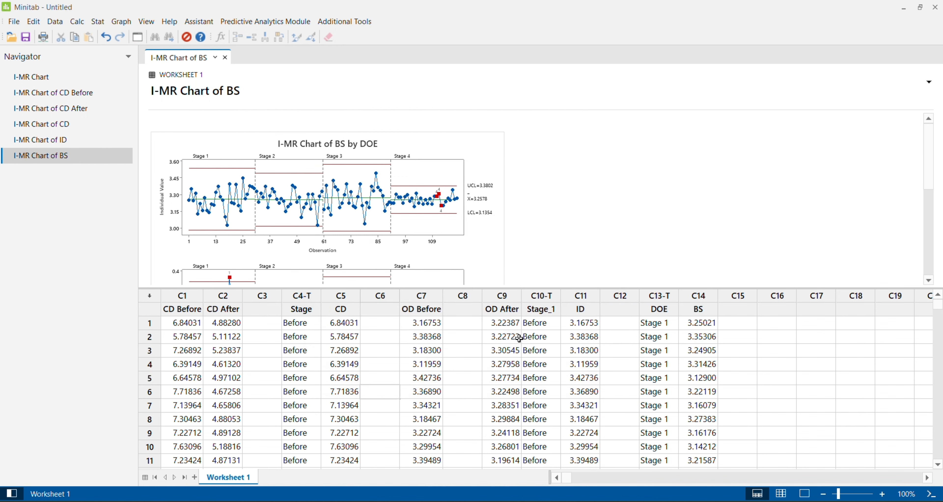
Step: Examine the I-MR chart of BS by DOE at full size across its four stages and close the graph
double_click(490, 149)
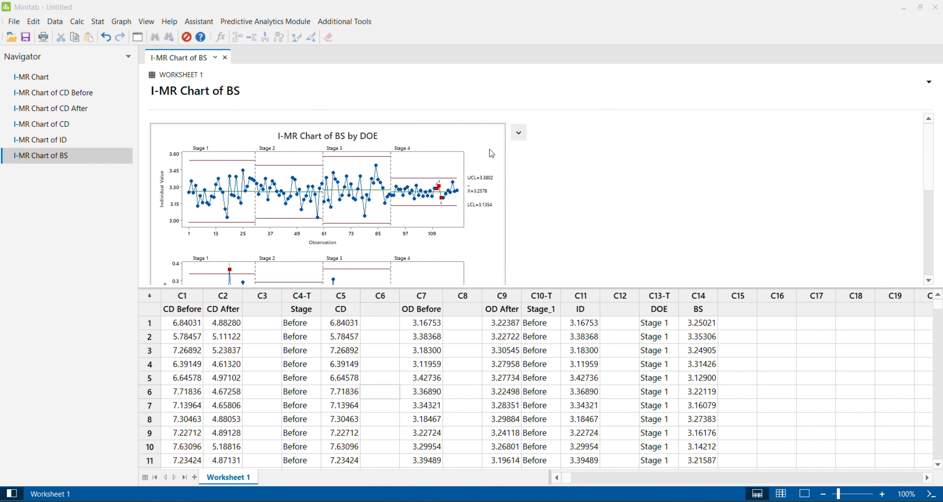
left_click(628, 98)
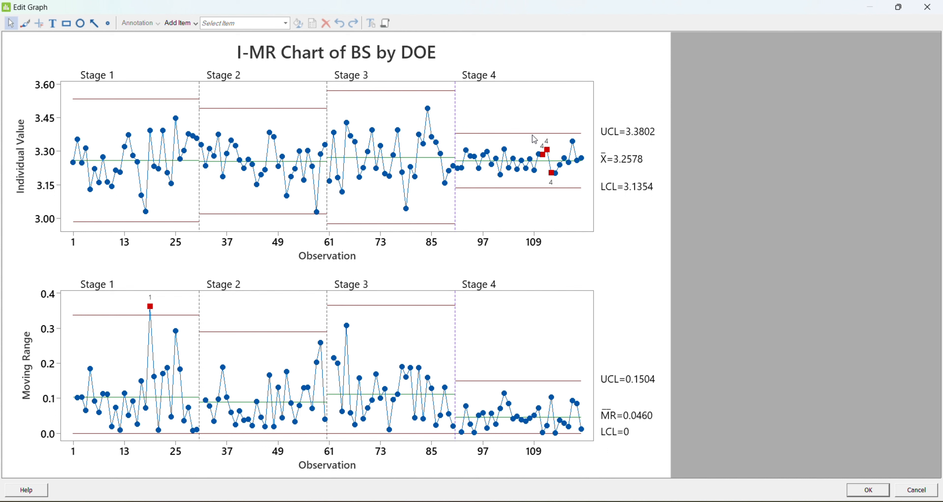
left_click(928, 7)
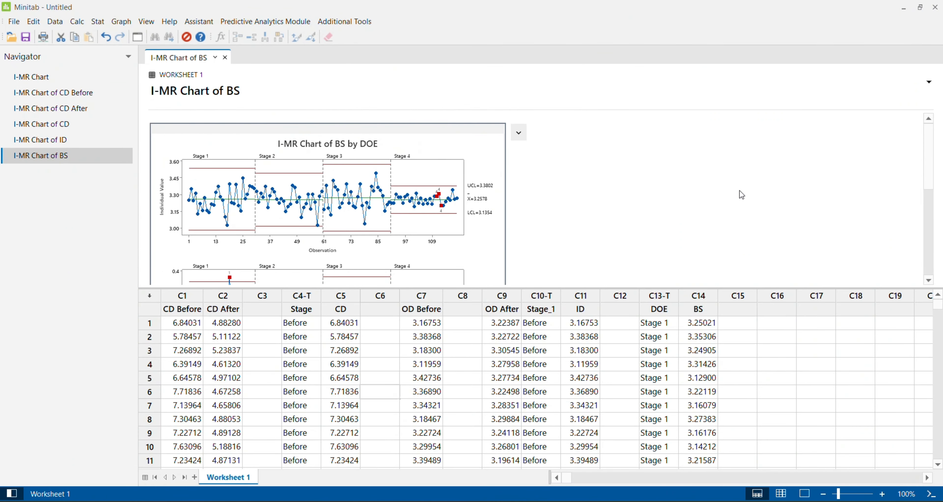